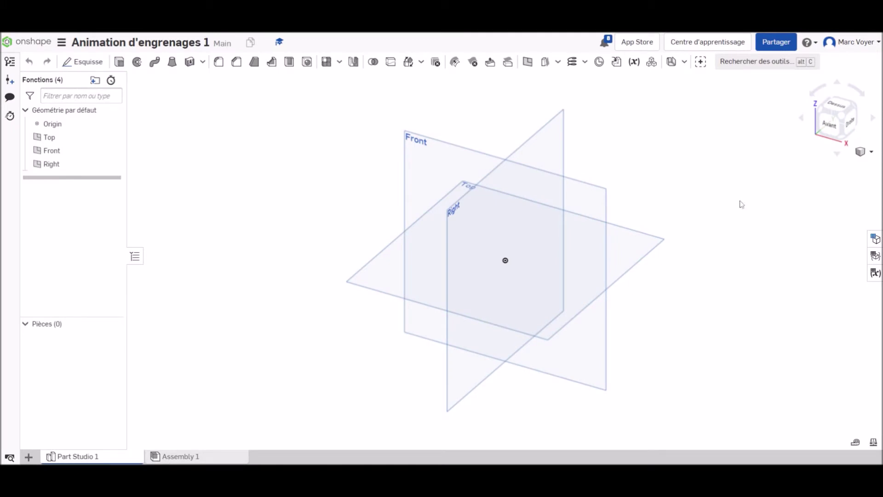
- Search other documents' custom features for "spur gear" and add the Spur gear feature from gear-script-1 V2
left_click(700, 63)
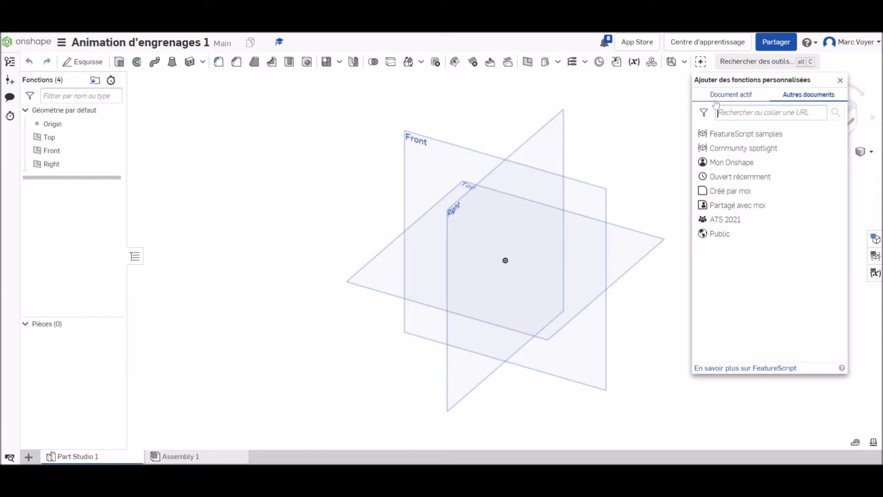
left_click(733, 113)
type("spp")
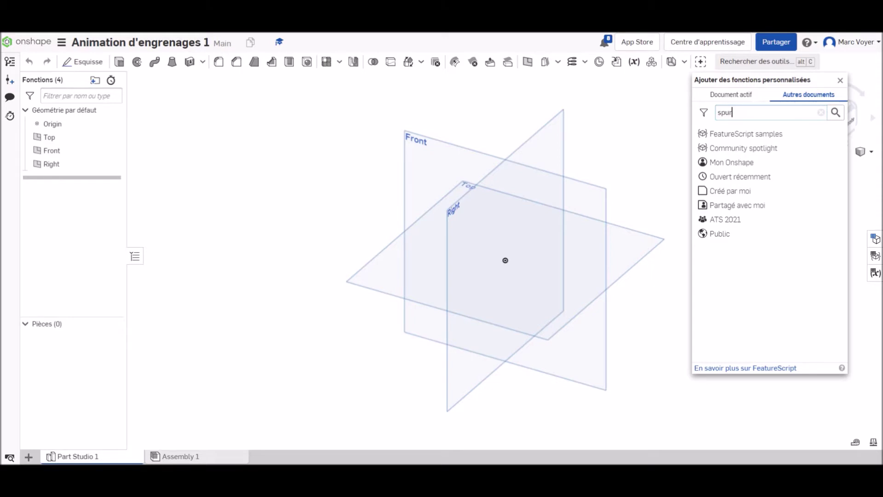
type(" gear")
left_click(835, 113)
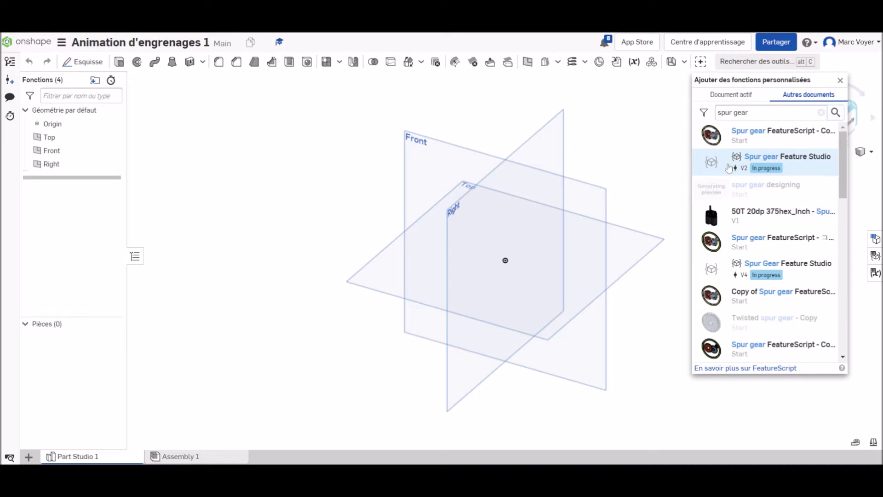
left_click(729, 168)
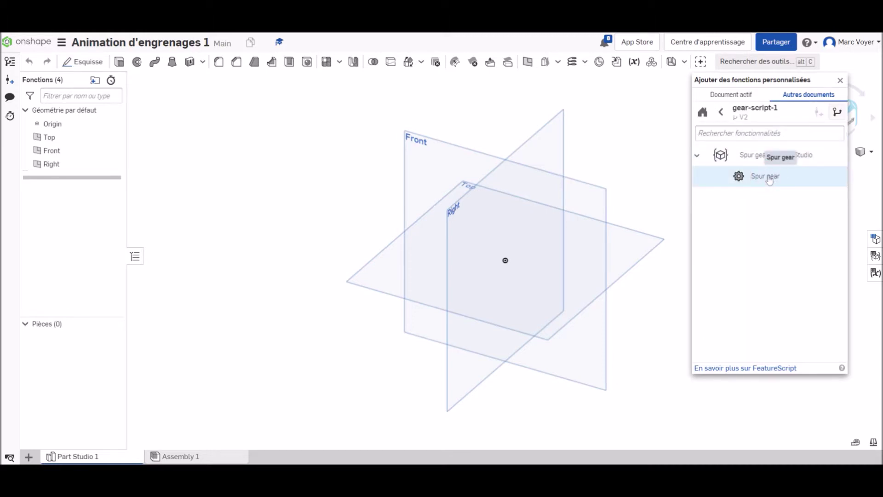
left_click(768, 178)
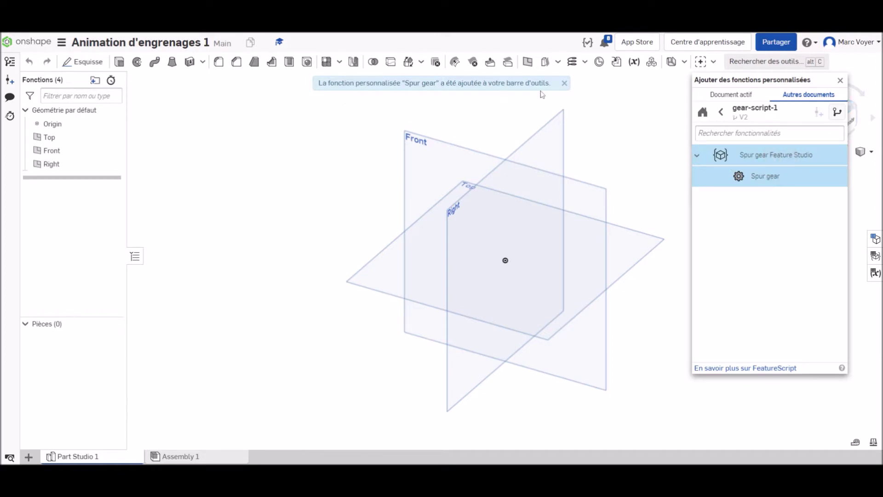
left_click(839, 80)
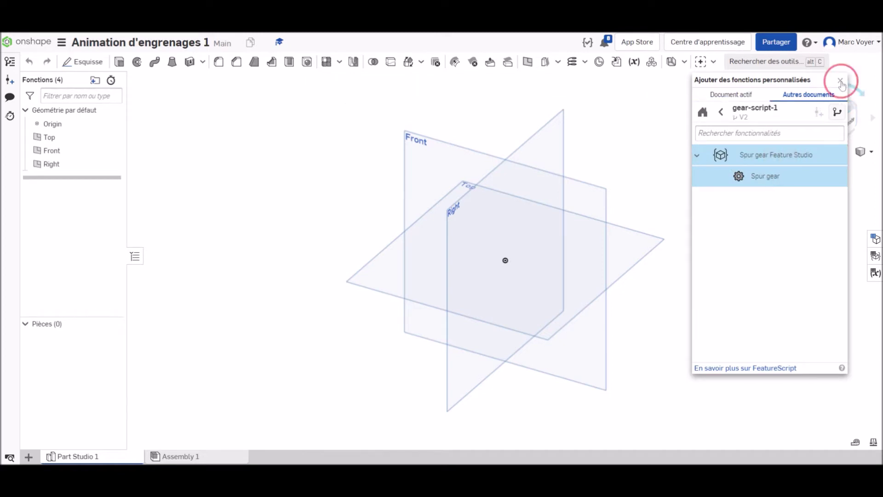
left_click(714, 62)
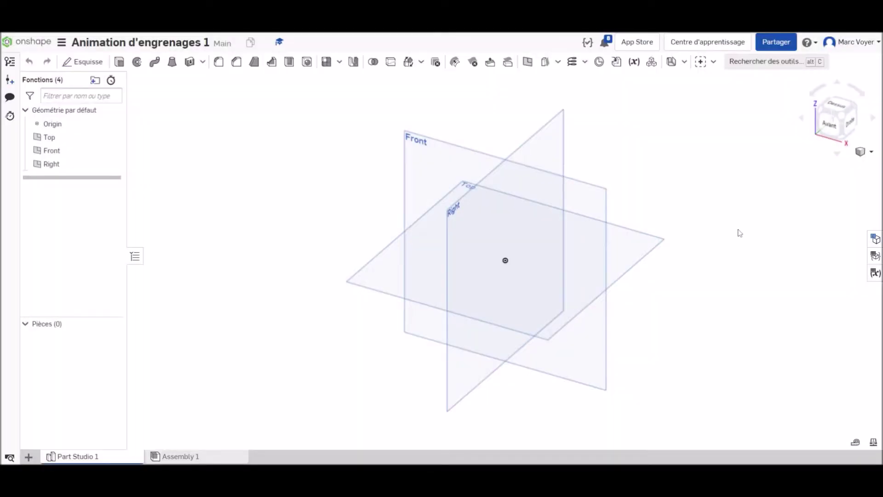
- Start a Spur gear feature at the origin in the front view and set its number of teeth to 20
left_click(830, 123)
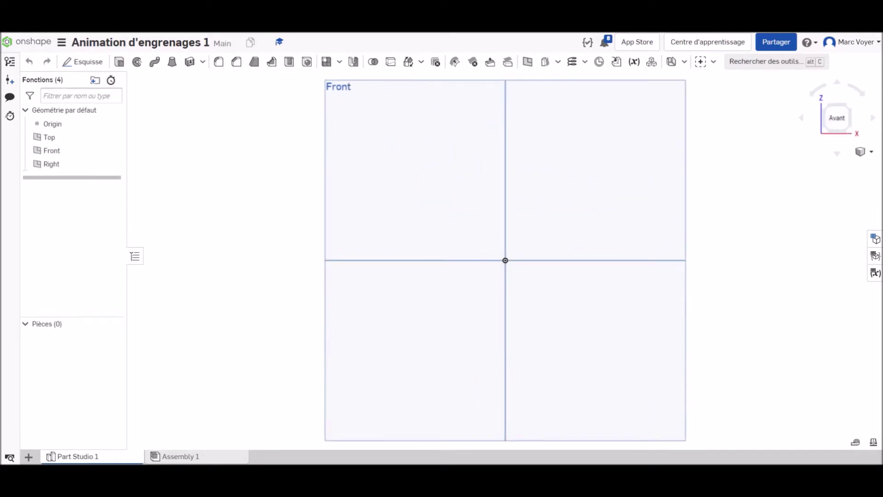
left_click(713, 62)
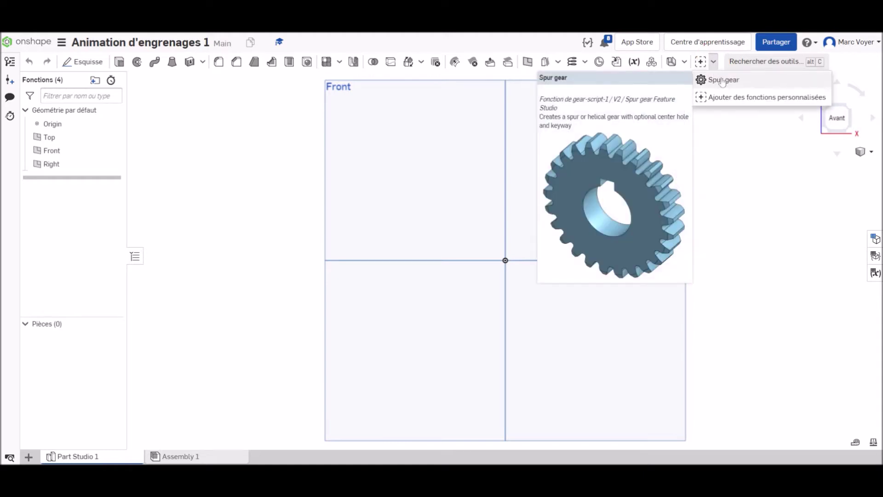
left_click(722, 81)
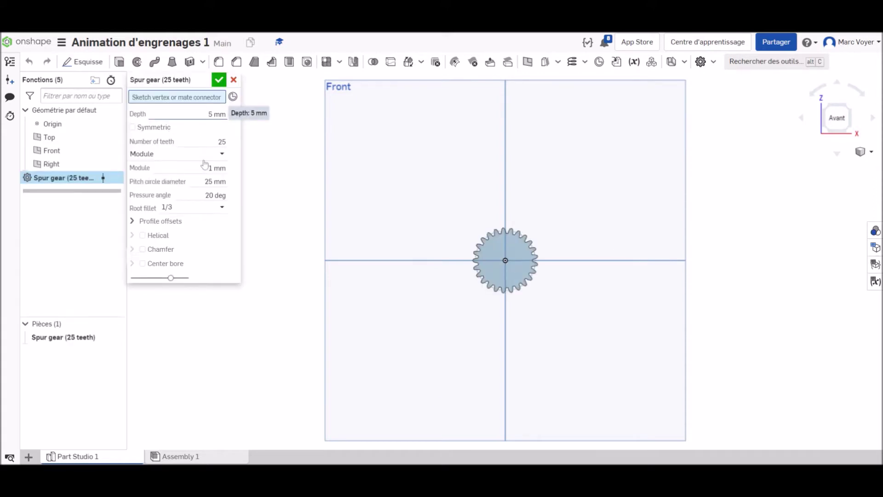
left_click(221, 141)
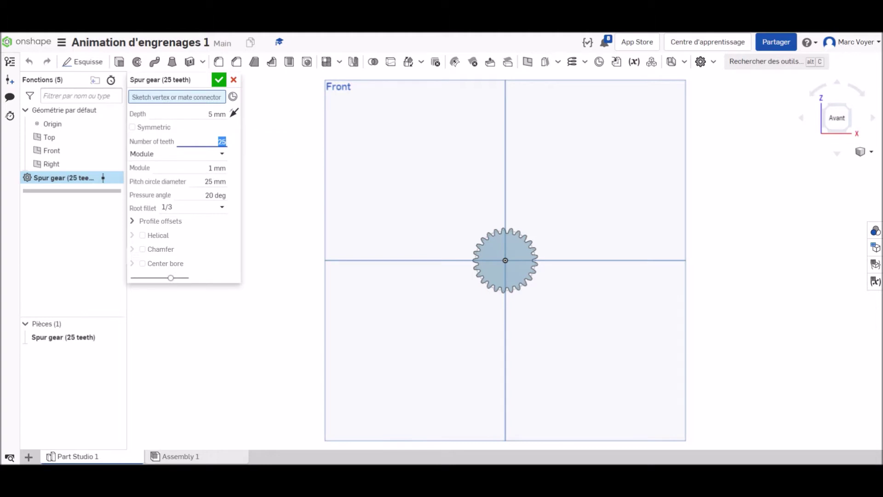
type("2")
- Give the gear a center bore with a 5 mm diameter and finish the feature
left_click(168, 265)
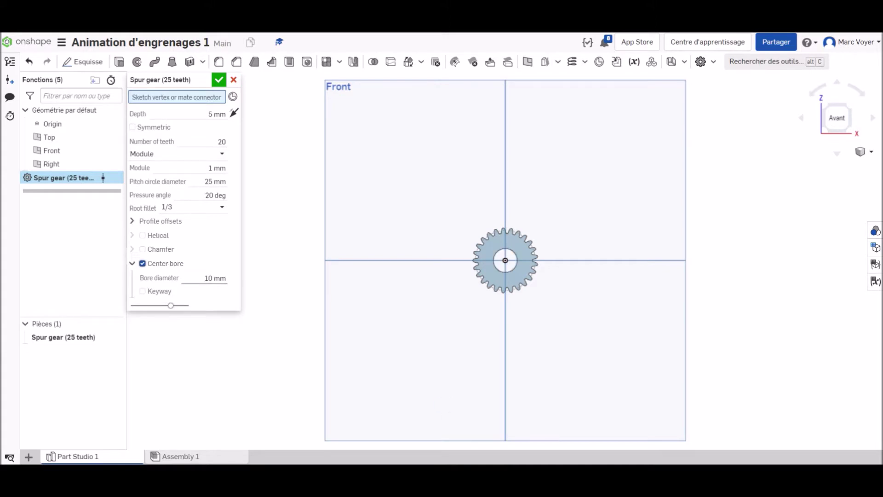
left_click(215, 278)
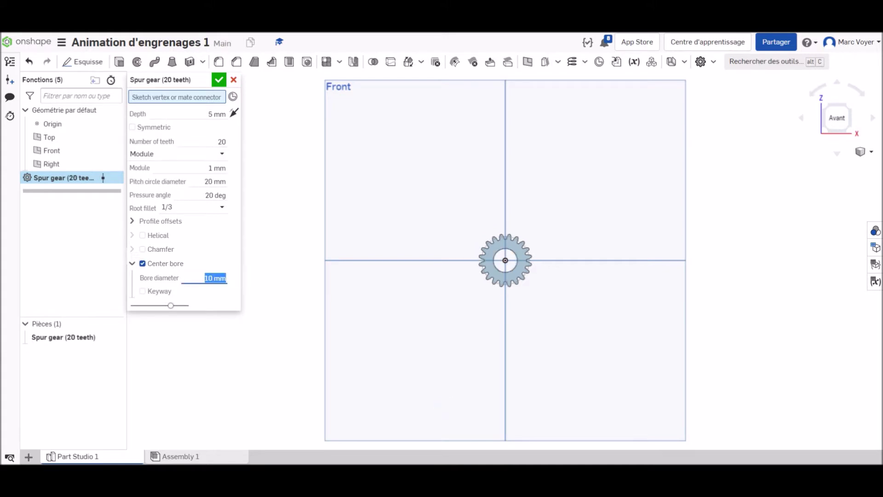
type("5")
key("Return")
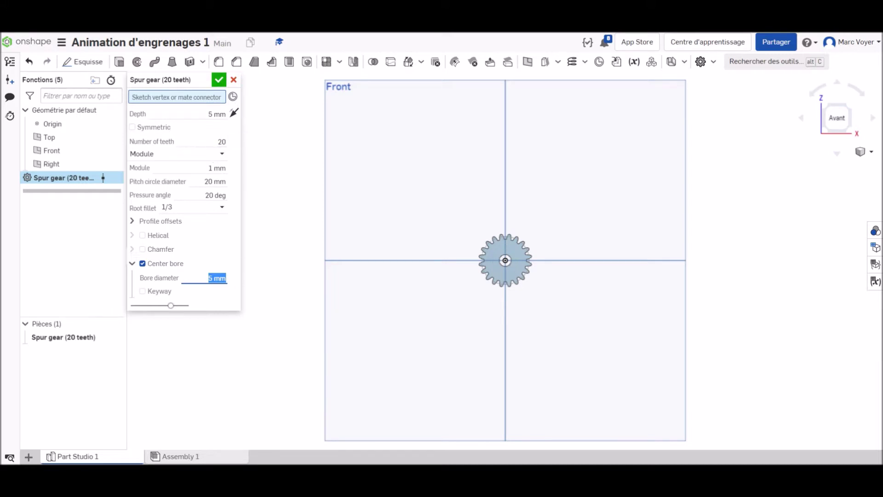
left_click(218, 82)
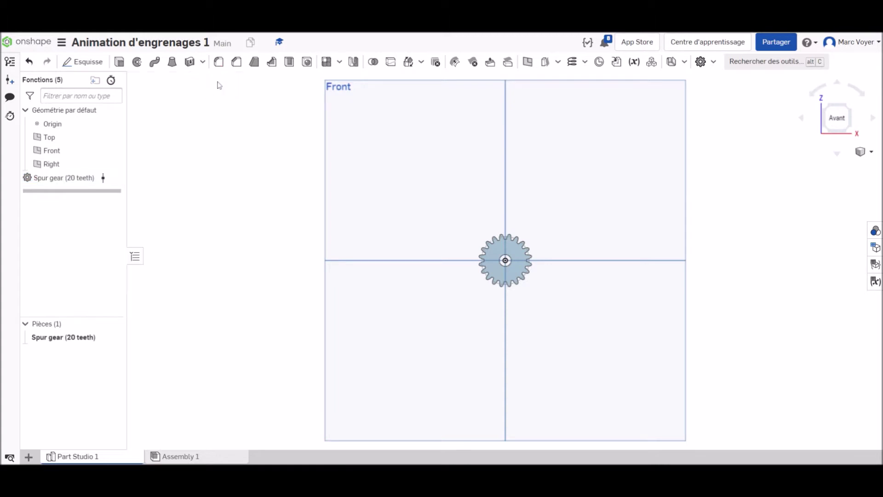
- Start a sketch on the gear's front face and draw a 2 mm diameter circle between the bore and the teeth, on the horizontal axis
scroll(504, 261, "up", 5)
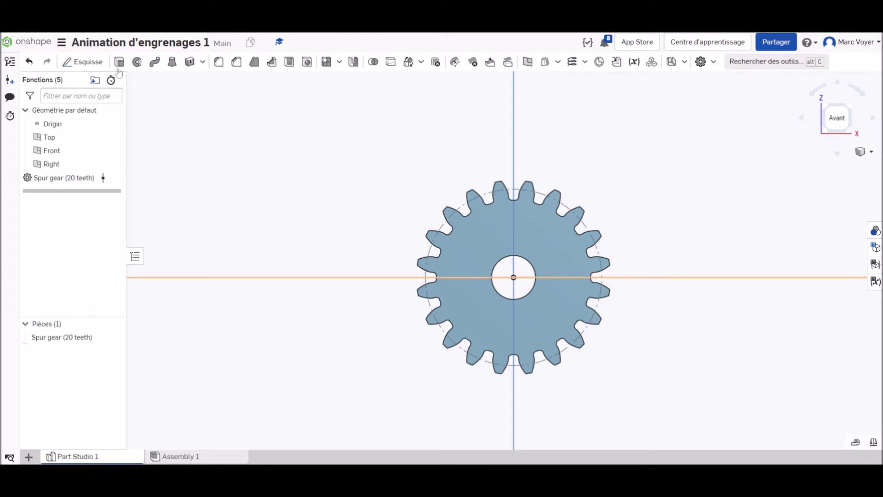
left_click(83, 62)
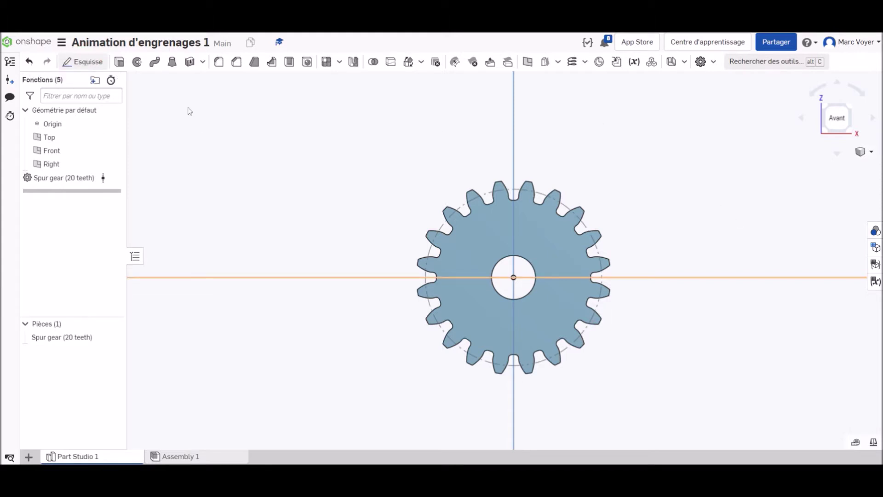
left_click(565, 264)
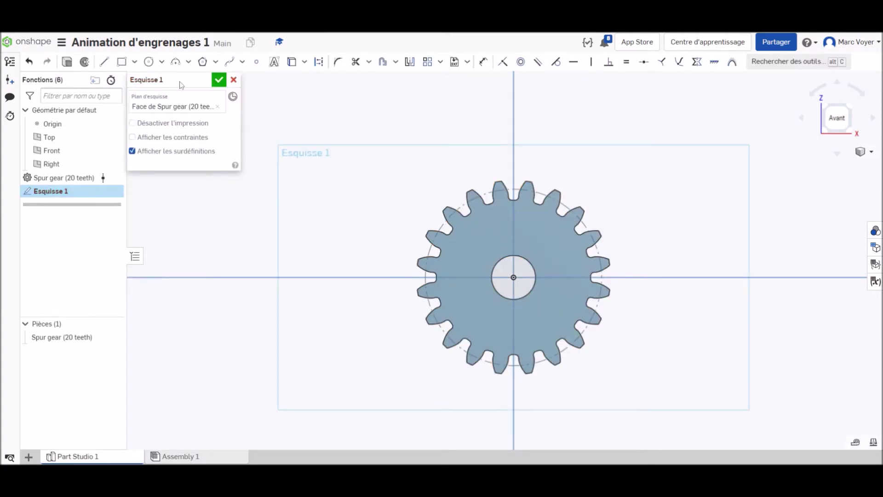
left_click(149, 62)
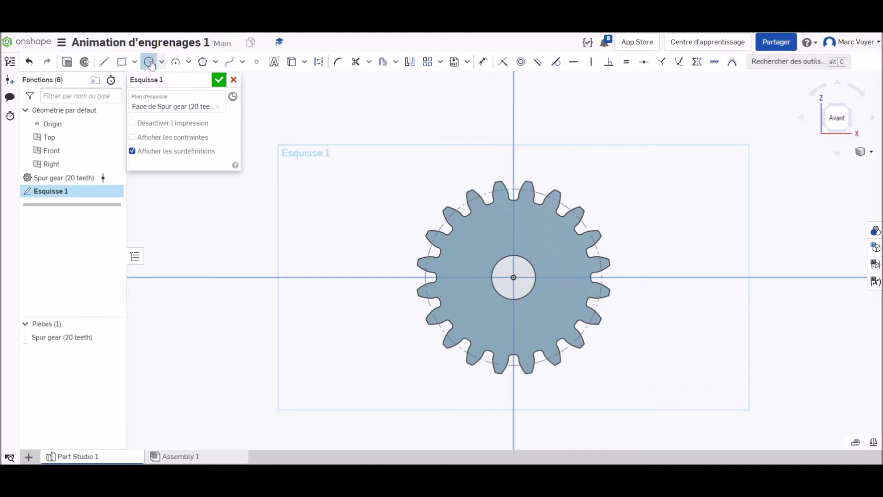
left_click_drag(564, 277, 567, 287)
type("2")
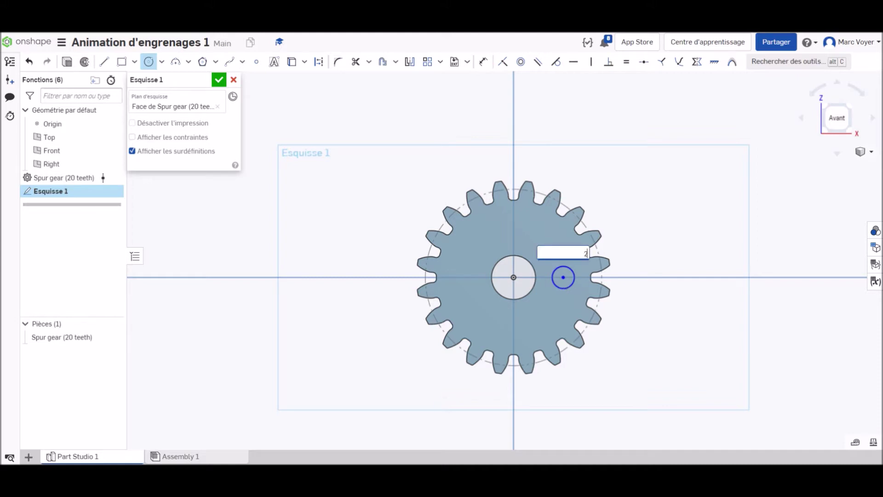
key("Return")
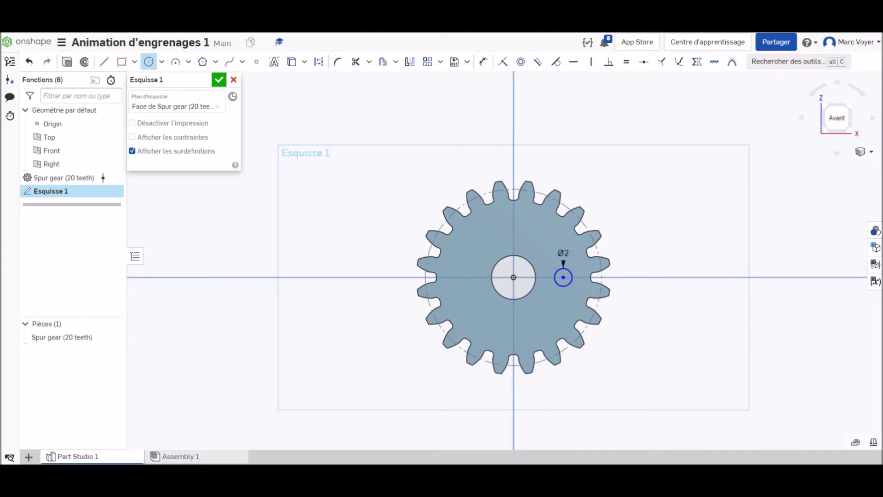
- Dimension the small circle's center 2 mm from the adjacent tooth root on the horizontal axis and finish the sketch
left_click(483, 61)
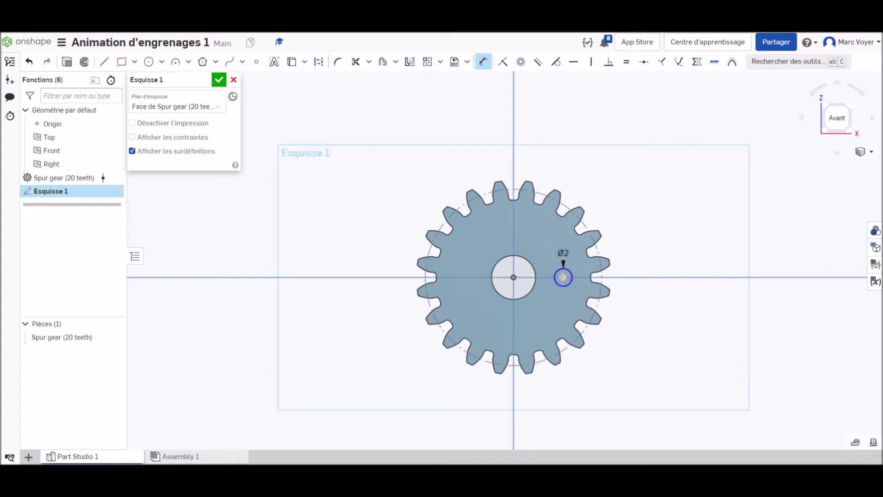
scroll(591, 278, "up", 7)
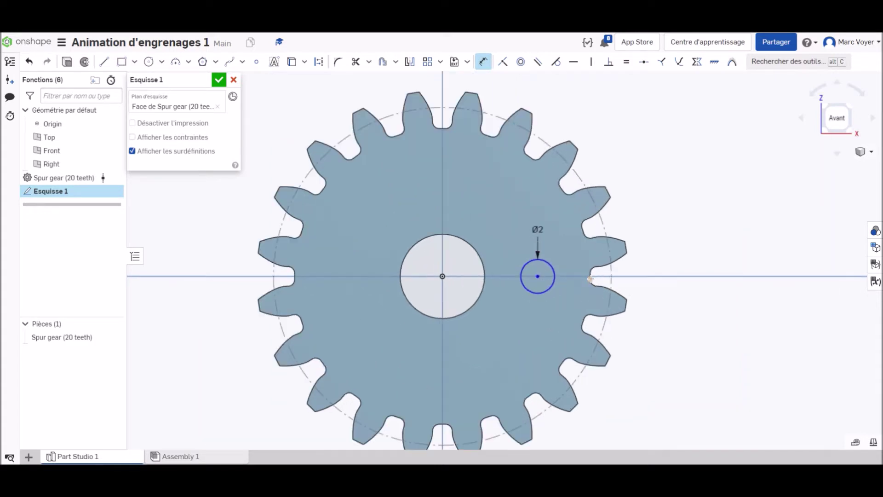
left_click(588, 274)
left_click(719, 226)
type("3.10624")
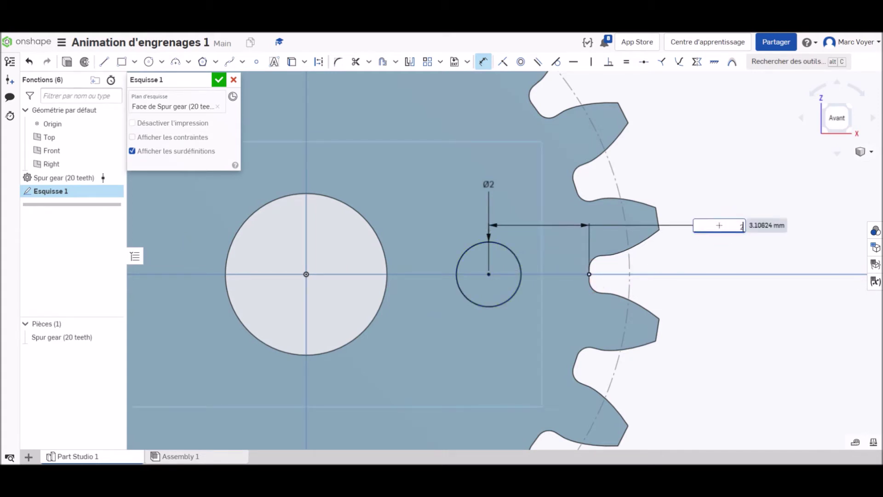
key("Return")
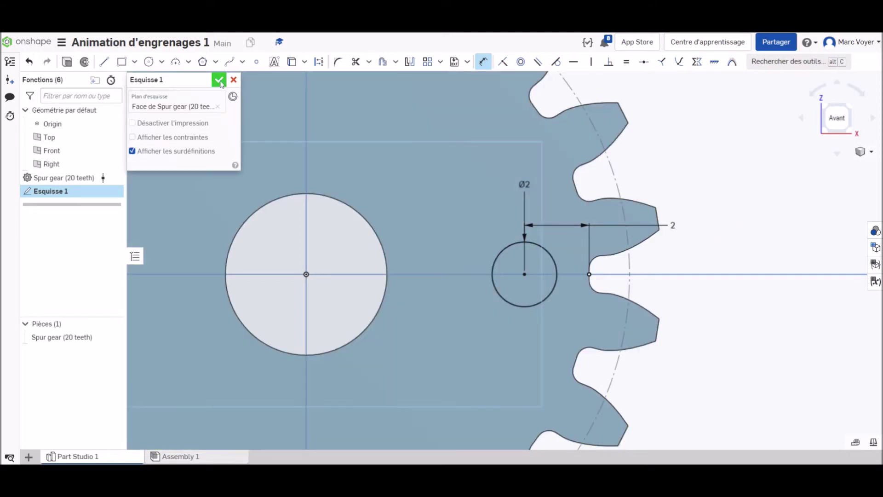
left_click(218, 80)
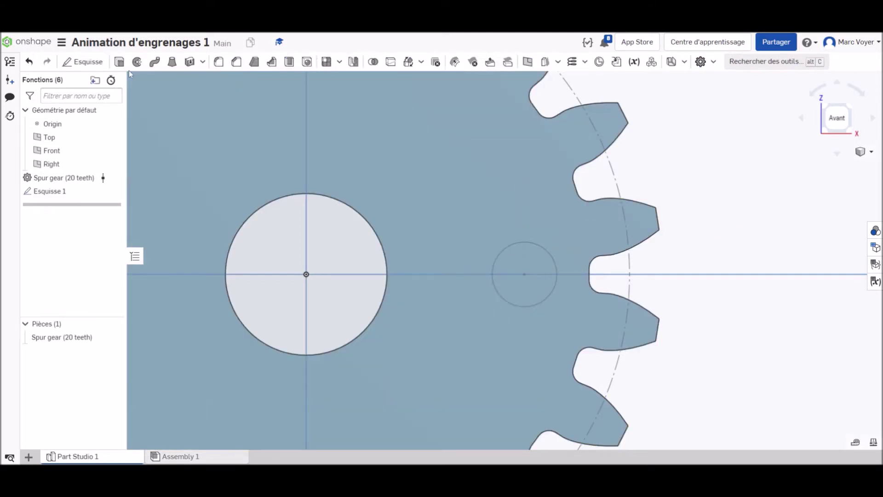
- Cut the small circle through the whole gear with a Remove extrude set to Through all
left_click(119, 62)
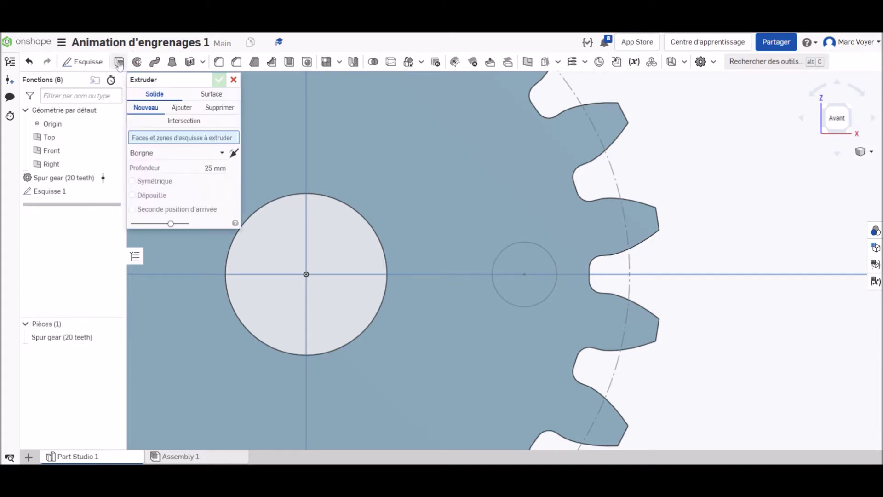
left_click(510, 277)
left_click(220, 108)
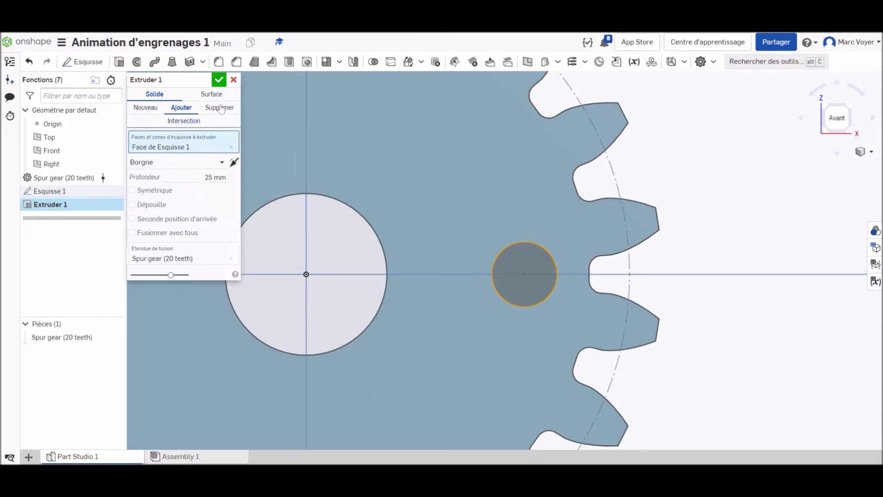
left_click(221, 167)
left_click(206, 244)
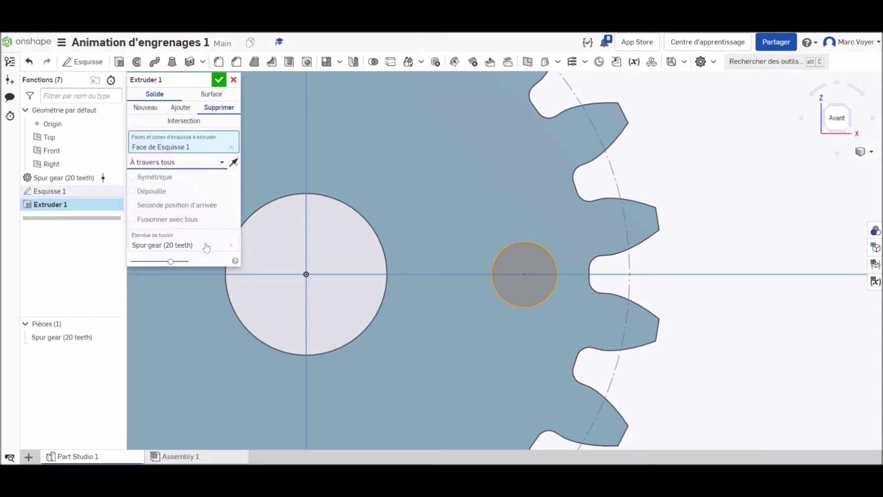
left_click(219, 80)
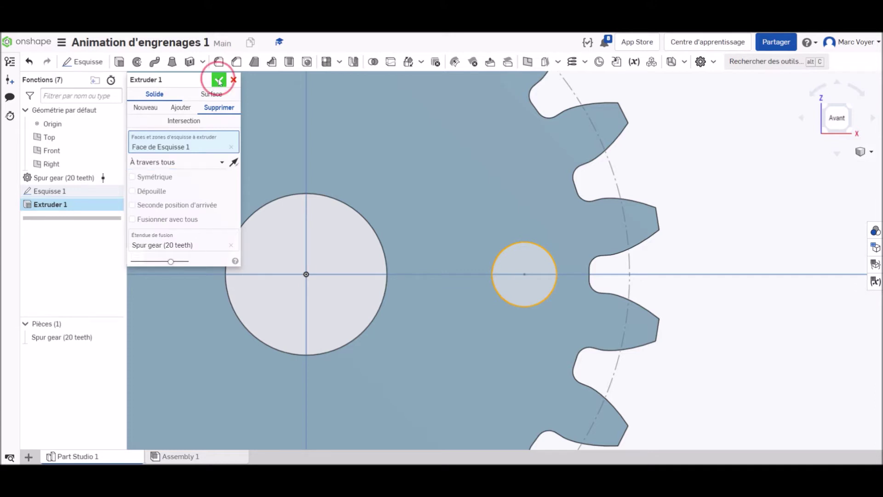
- Change the gear's appearance to pure blue (#0000FF) and hide the part
scroll(436, 242, "down", 3)
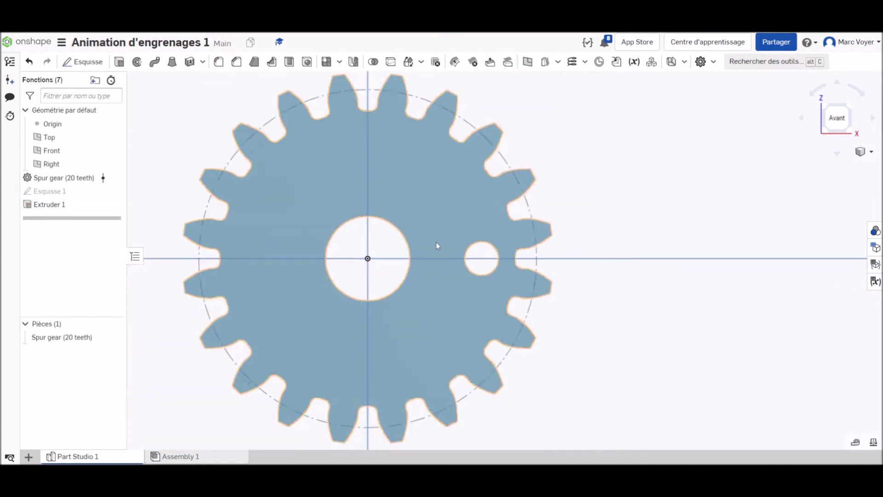
scroll(437, 245, "down", 2)
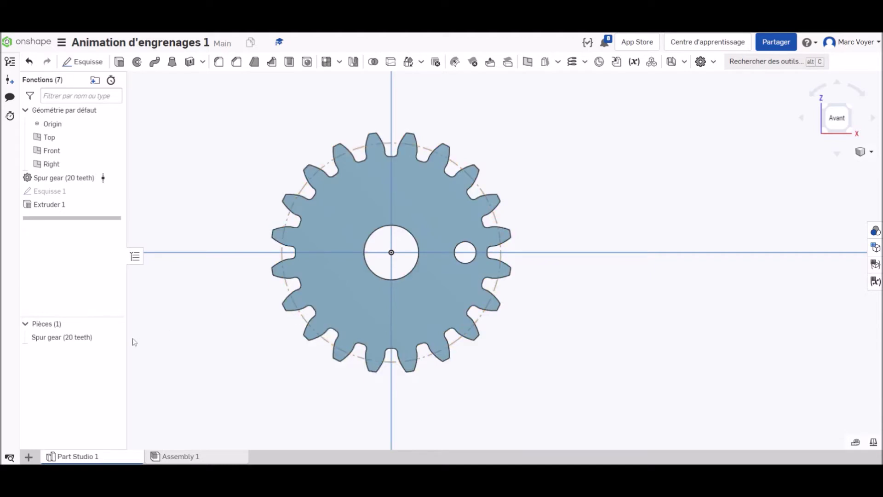
right_click(90, 343)
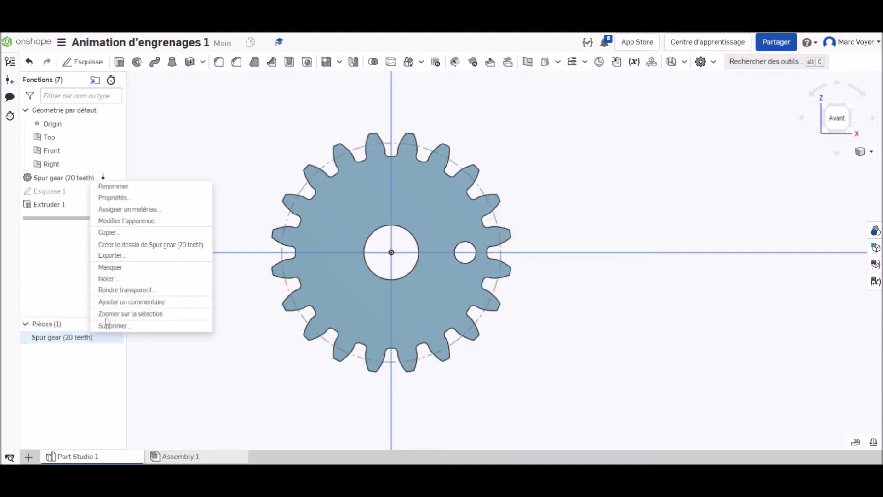
left_click(131, 220)
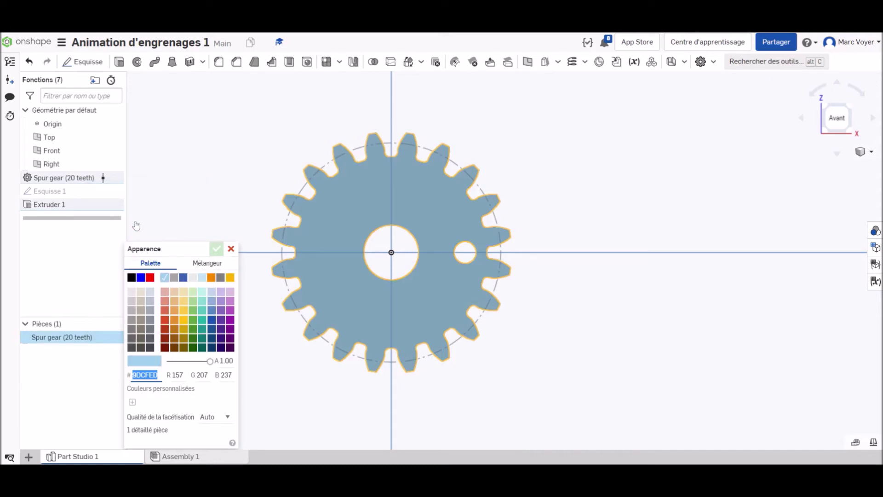
left_click(140, 278)
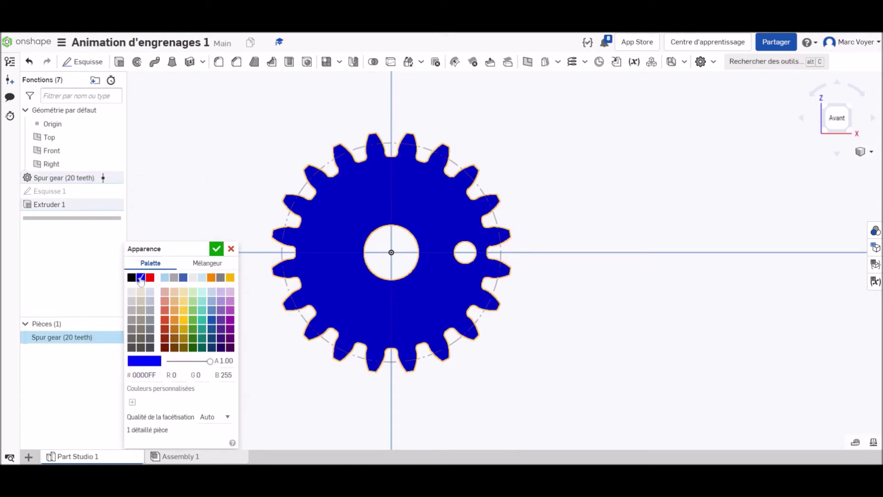
left_click(216, 249)
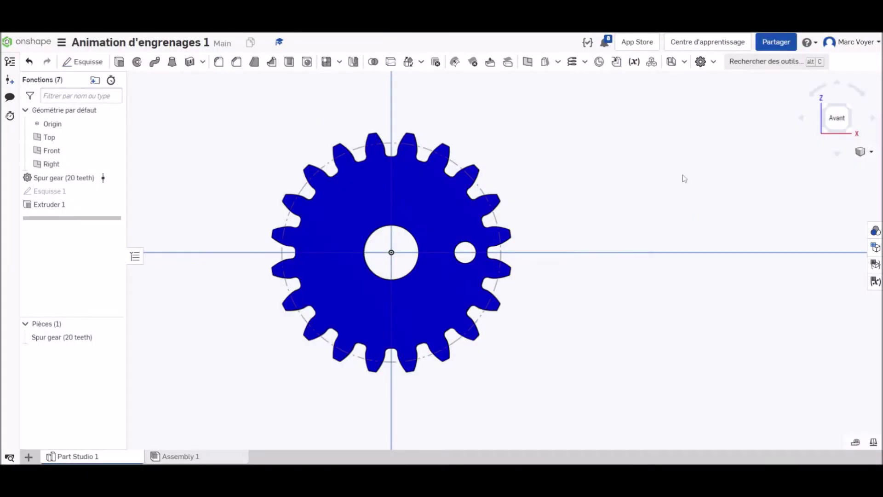
mouse_move(105, 341)
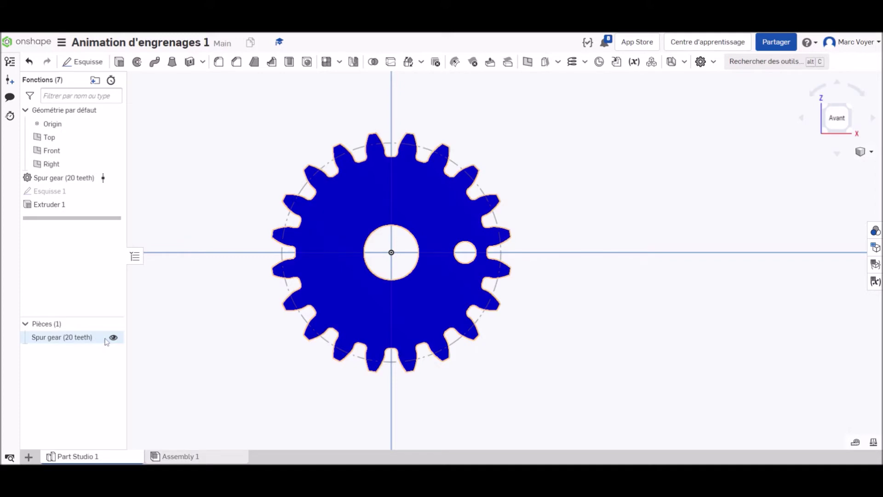
left_click(114, 339)
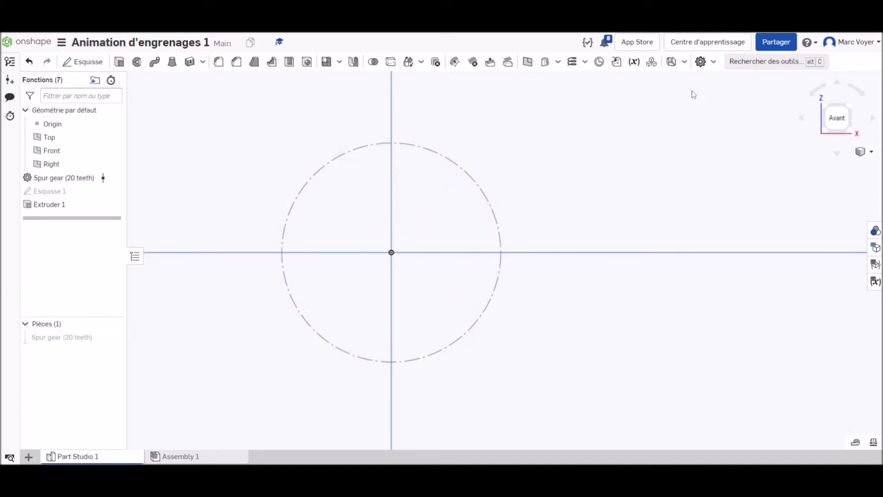
- Create a second spur gear with 20 teeth and a 5 mm diameter center bore
left_click(701, 62)
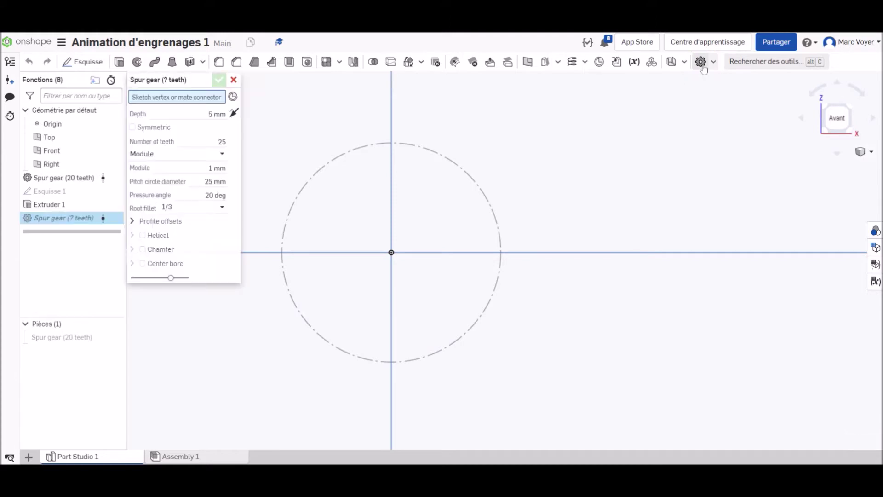
left_click(222, 142)
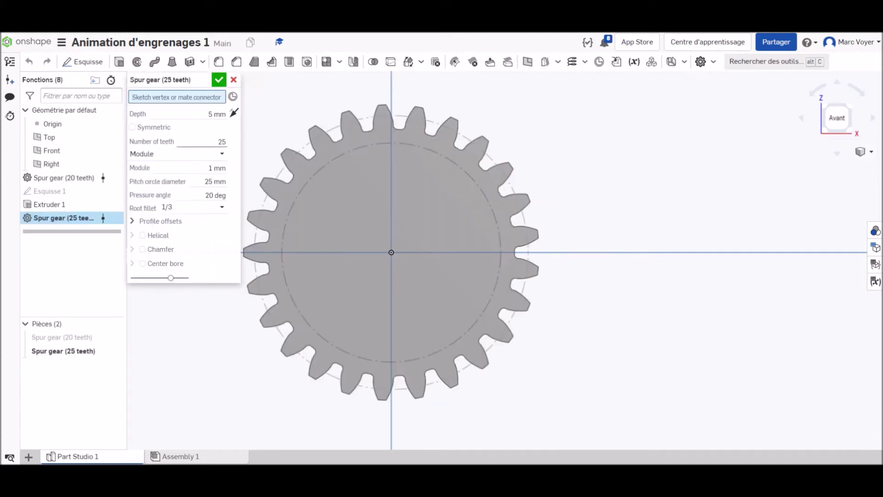
type("2")
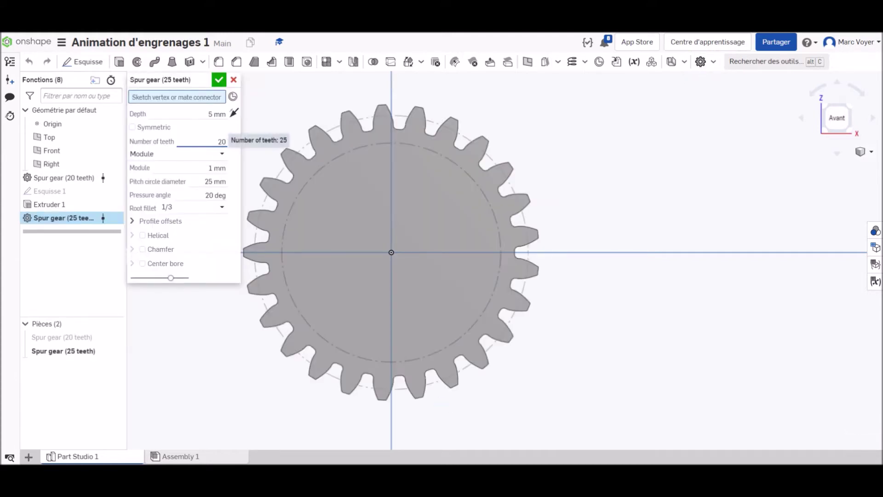
left_click(177, 265)
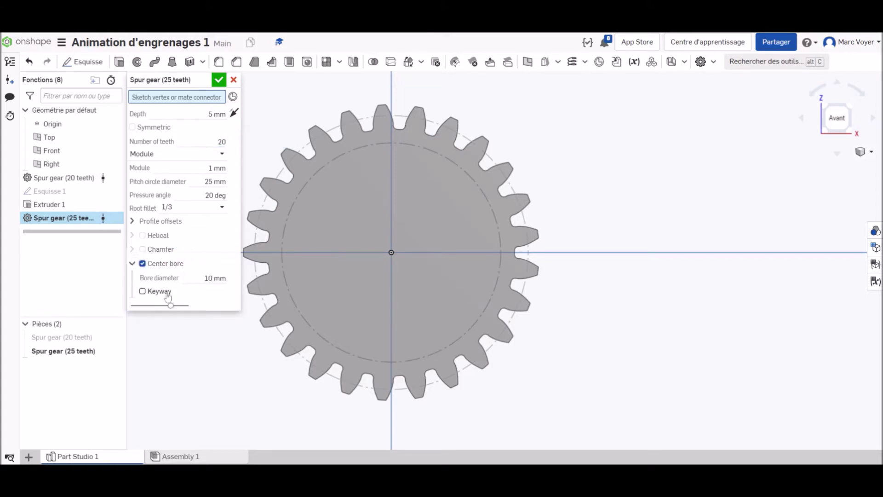
left_click(215, 278)
type("5")
key("Return")
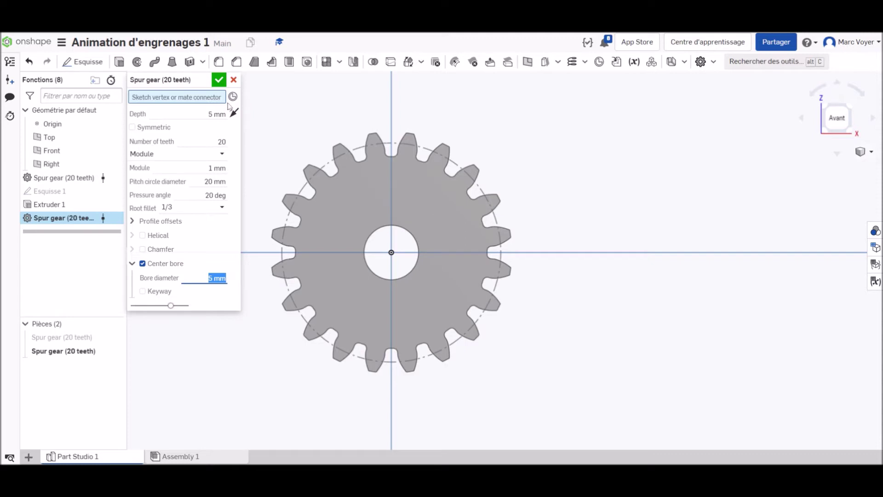
left_click(218, 80)
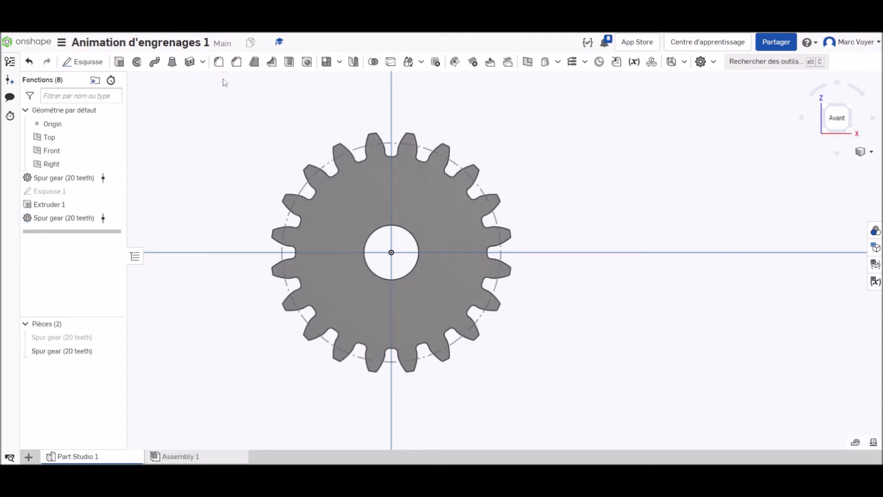
- Start a sketch on the second gear's front face and draw a 2 mm diameter circle on the horizontal axis between bore and teeth
left_click(83, 61)
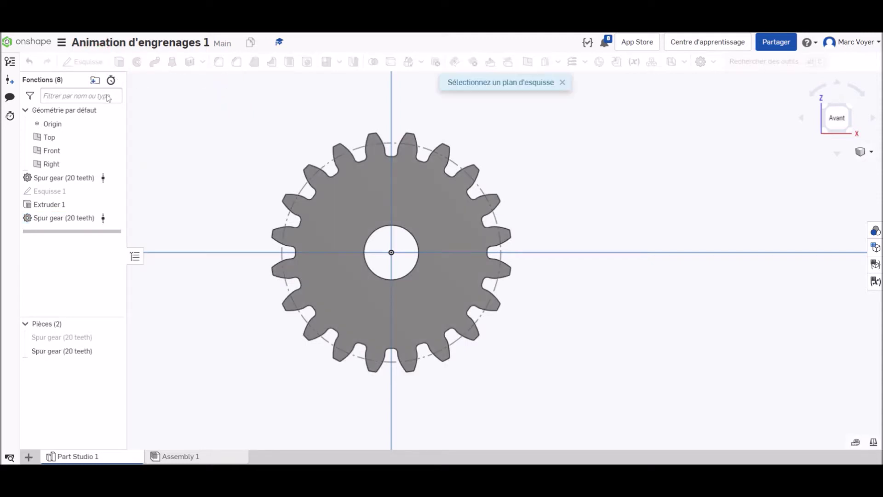
left_click(351, 225)
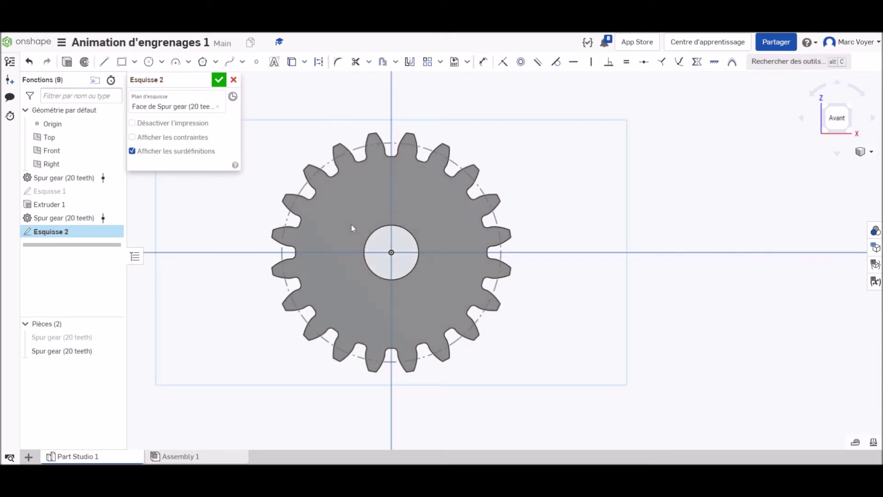
left_click(149, 62)
left_click(452, 255)
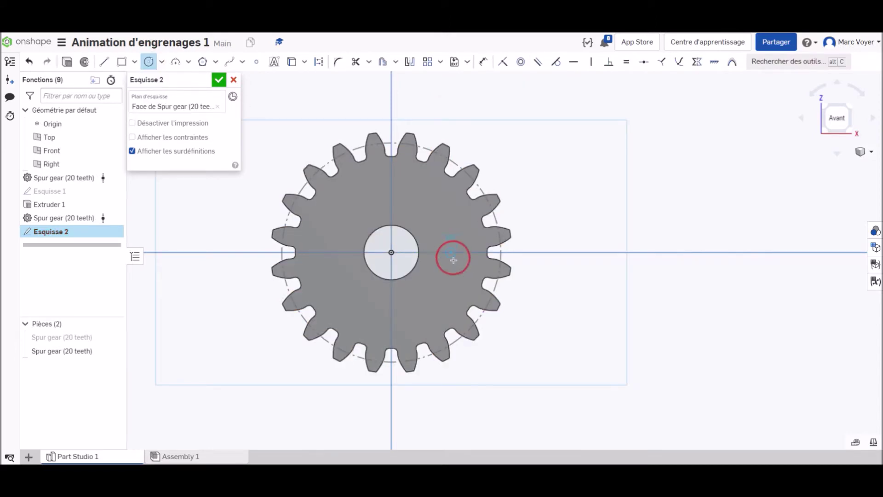
left_click(455, 262)
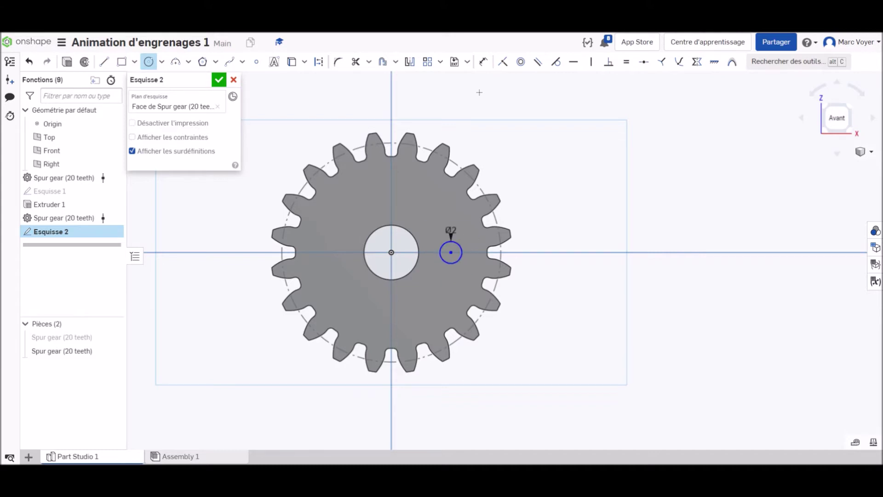
- Dimension the circle's center 2 mm from the adjacent tooth root on the second gear and finish the sketch
left_click(482, 61)
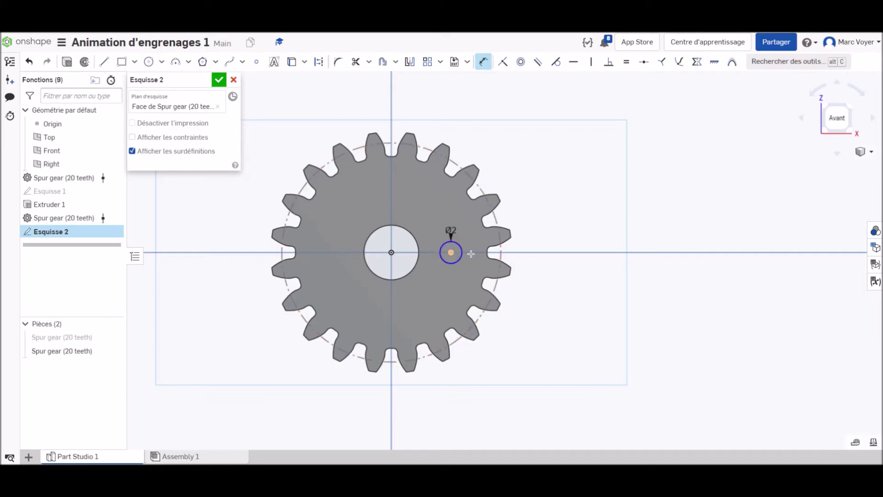
scroll(492, 253, "up", 5)
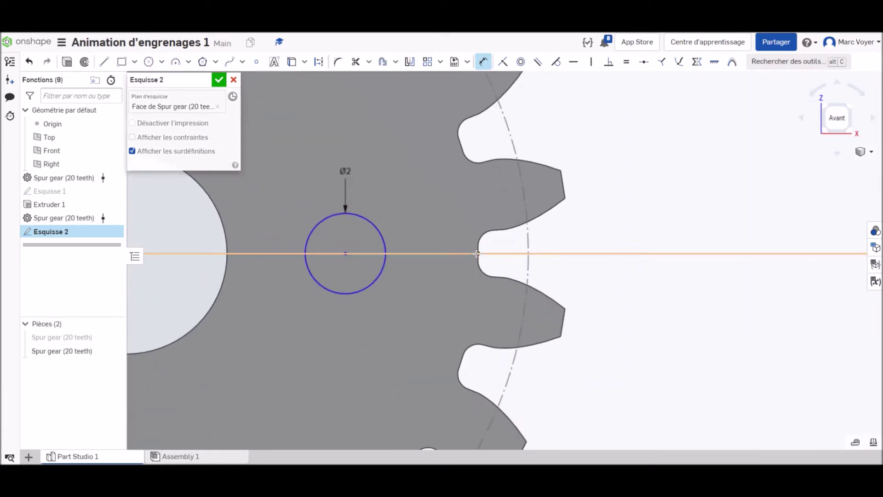
left_click(478, 253)
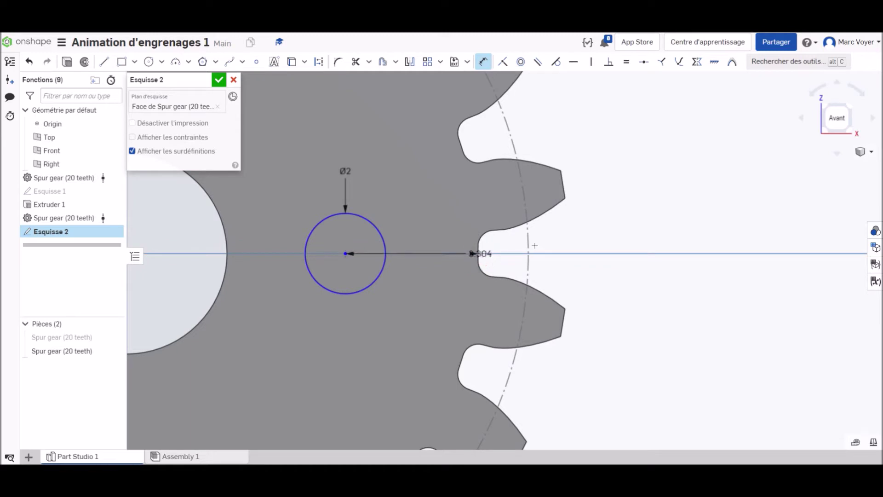
left_click(661, 194)
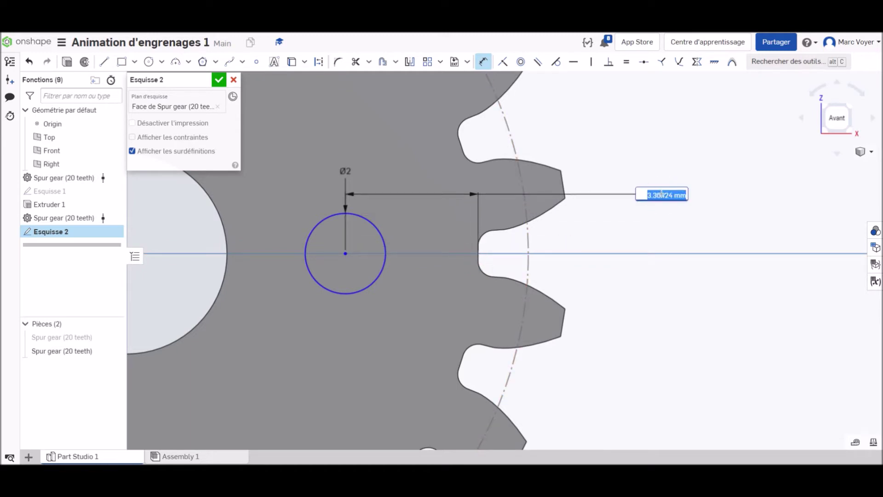
key("Return")
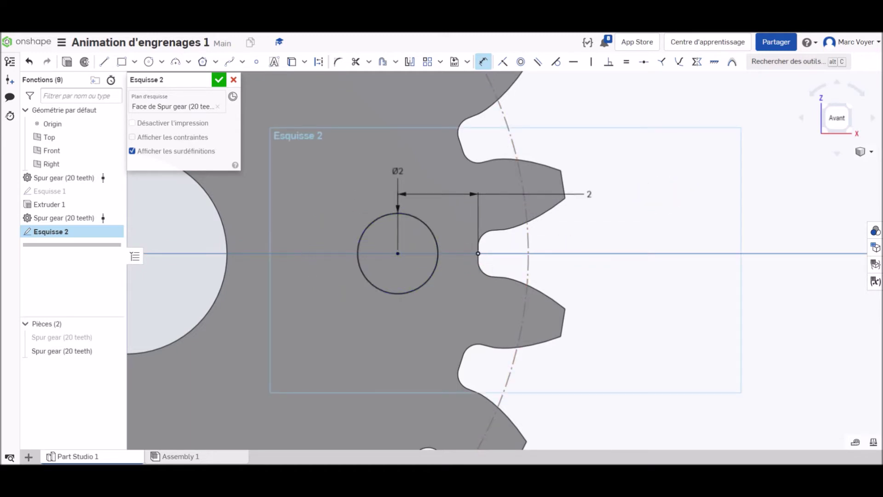
left_click(219, 79)
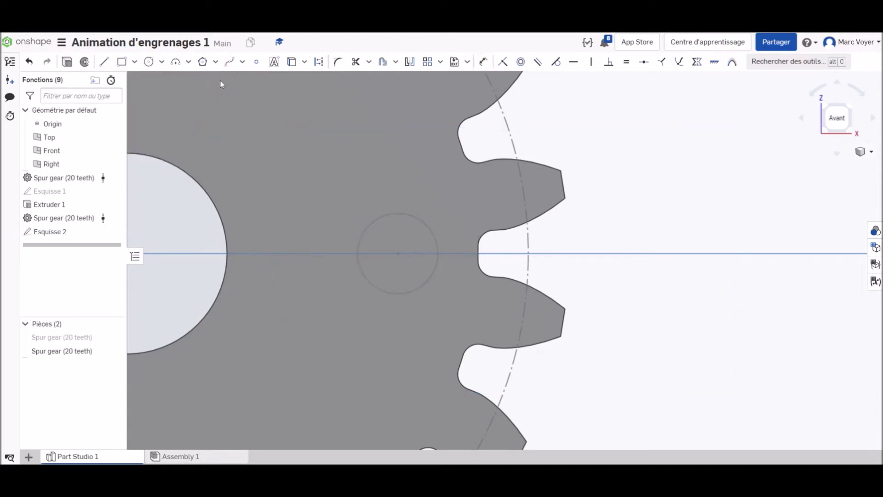
- Cut the 2 mm circle through the second gear with a Remove extrude set to Through all
left_click(119, 61)
left_click(371, 247)
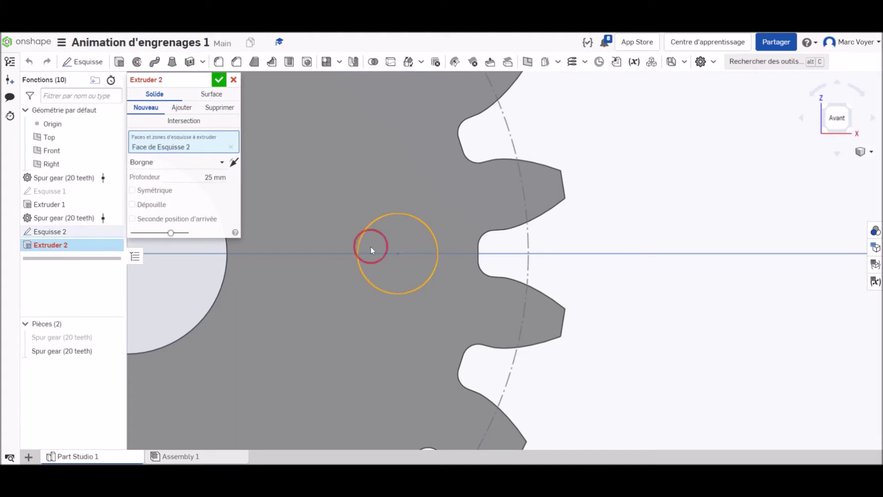
left_click(181, 107)
left_click(219, 107)
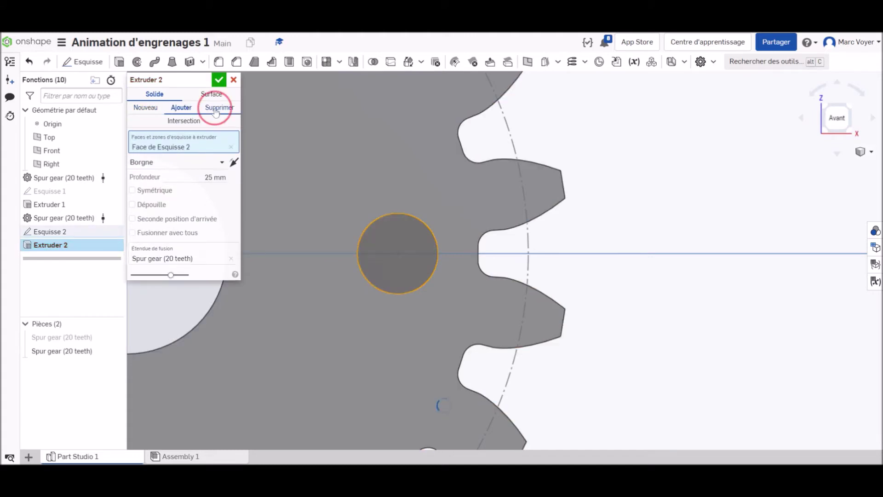
left_click(209, 163)
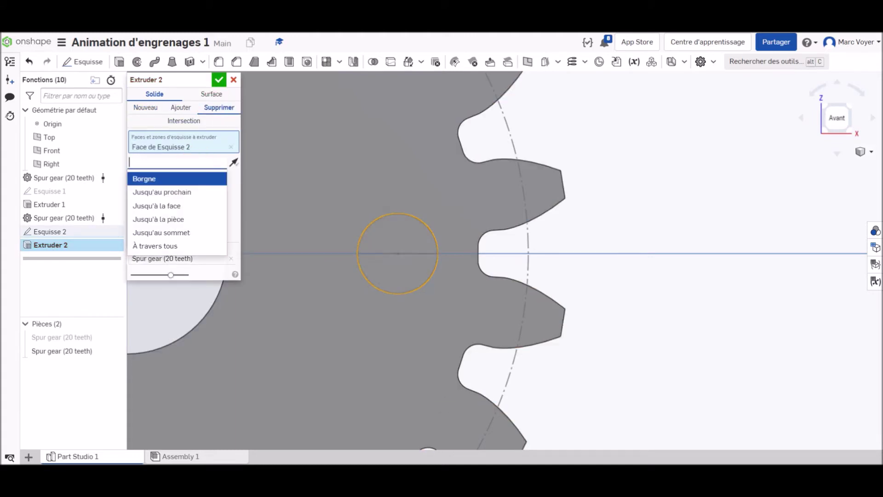
left_click(188, 247)
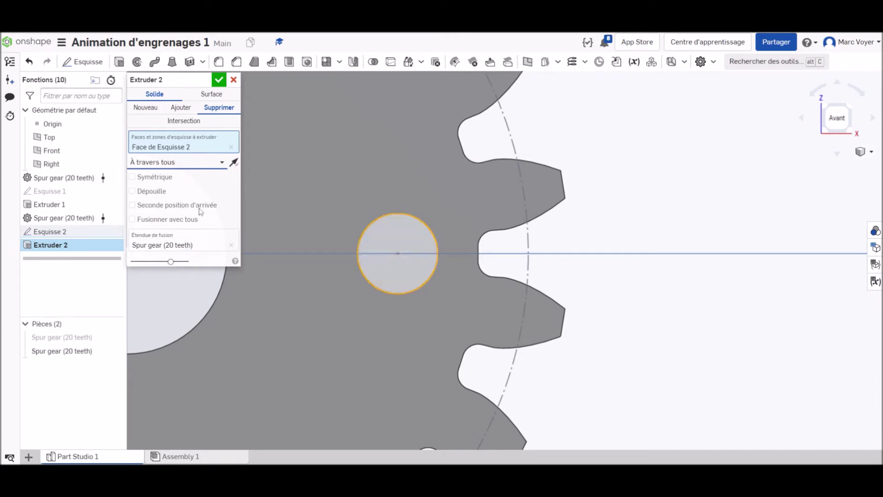
left_click(219, 80)
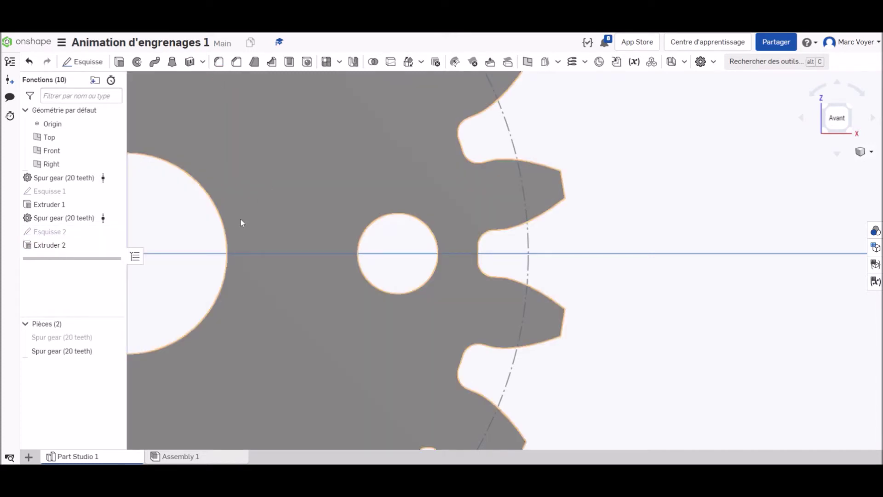
- Change the second gear's appearance to pure red (#FF0000) and hide the part
scroll(249, 226, "down", 2)
scroll(249, 227, "down", 2)
middle_click_drag(242, 212, 419, 230)
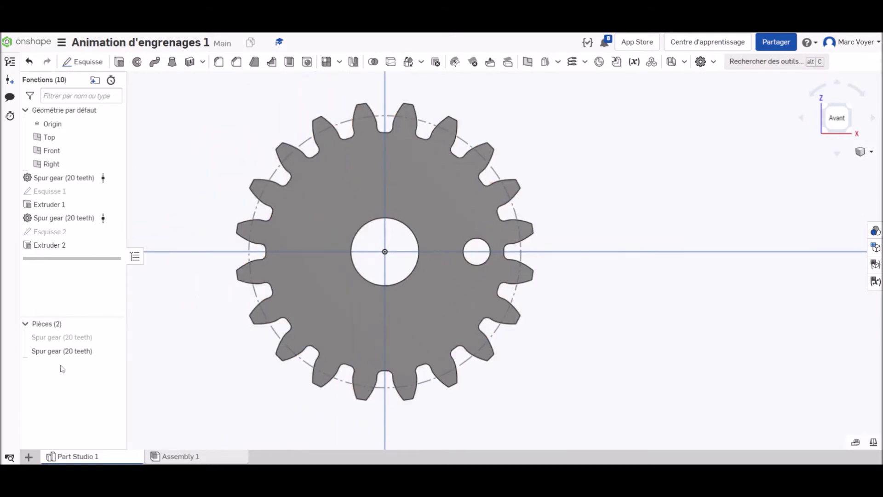
right_click(69, 352)
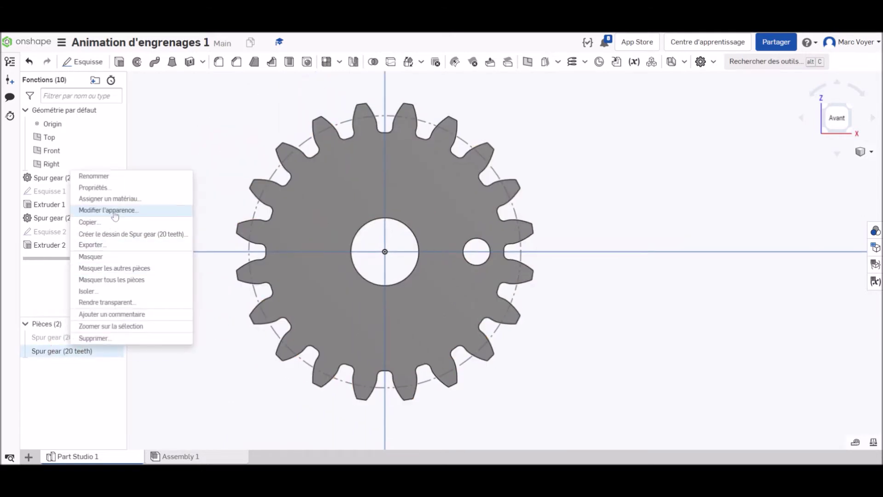
left_click(115, 210)
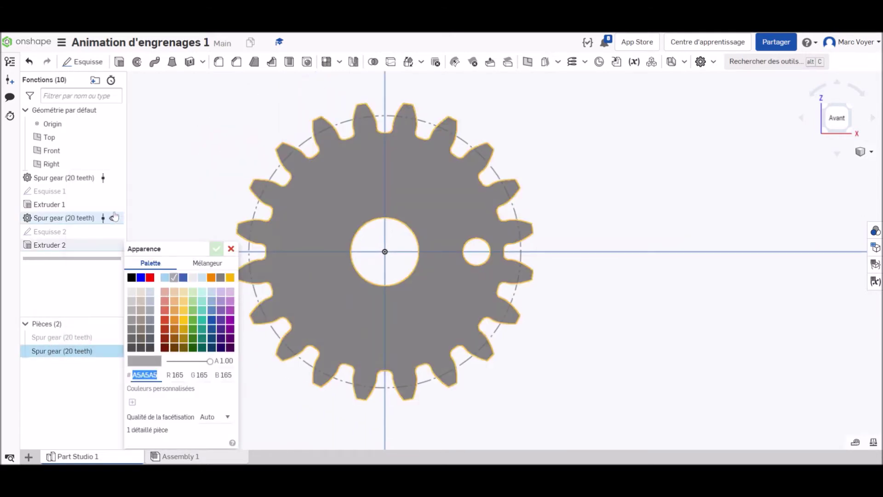
left_click(150, 278)
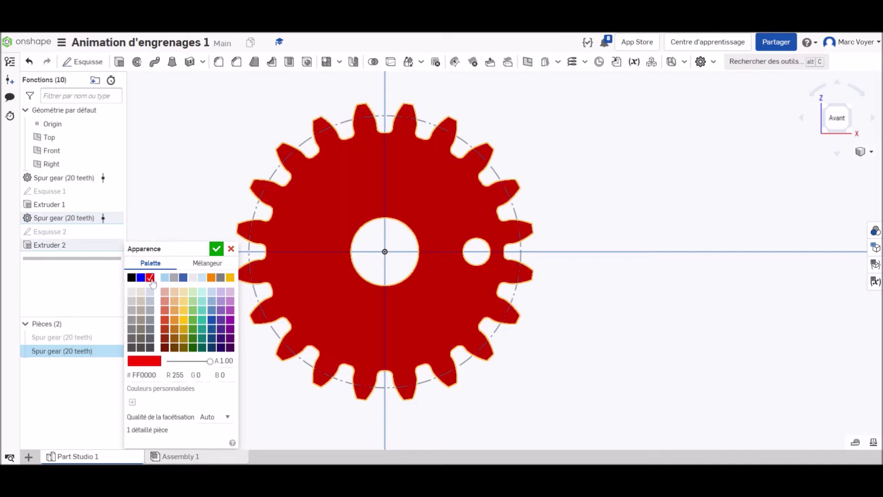
left_click(216, 249)
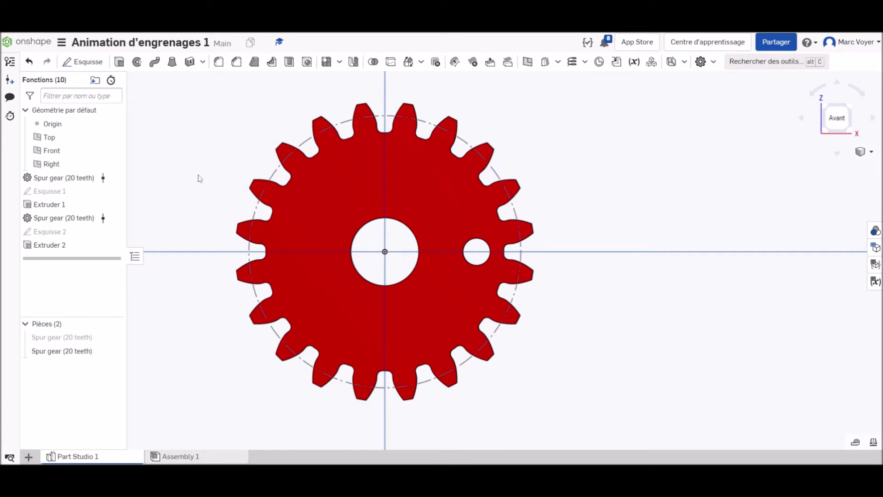
left_click(113, 352)
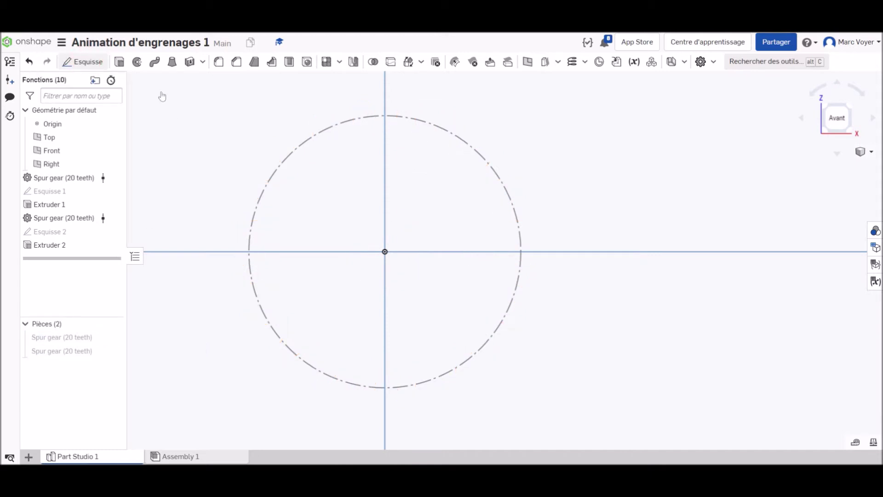
- Sketch a 5 mm diameter circle centered on the origin on the Front plane and finish the sketch
key("shift+s")
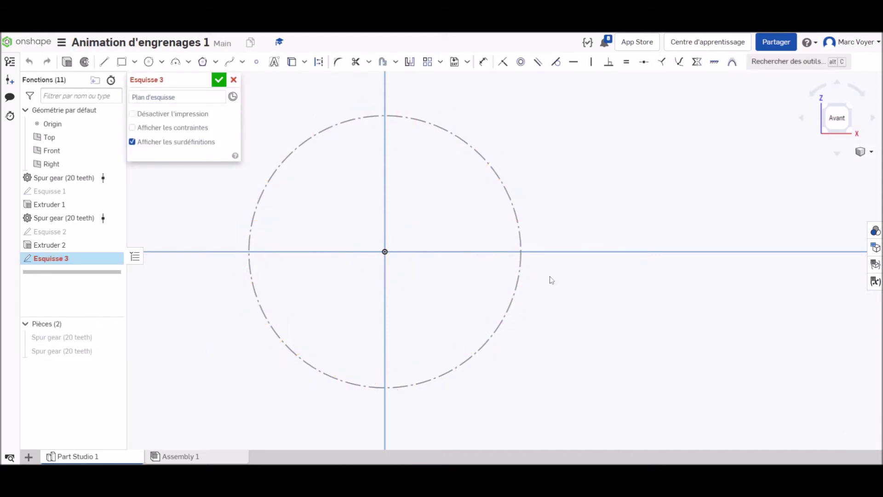
left_click(551, 280)
left_click(148, 61)
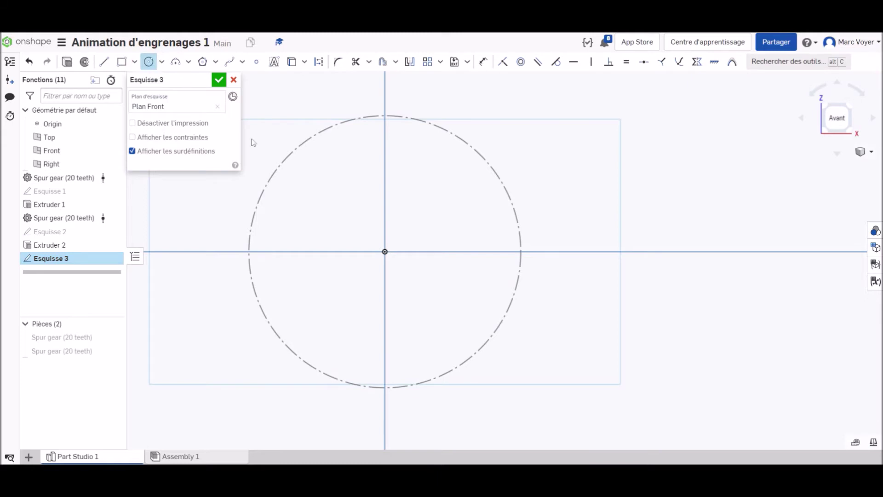
left_click(385, 251)
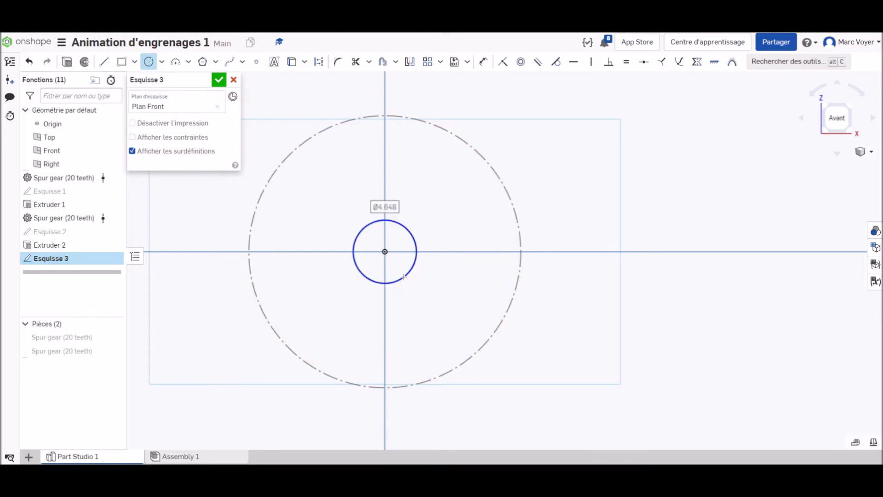
left_click(403, 277)
type("5")
key("Return")
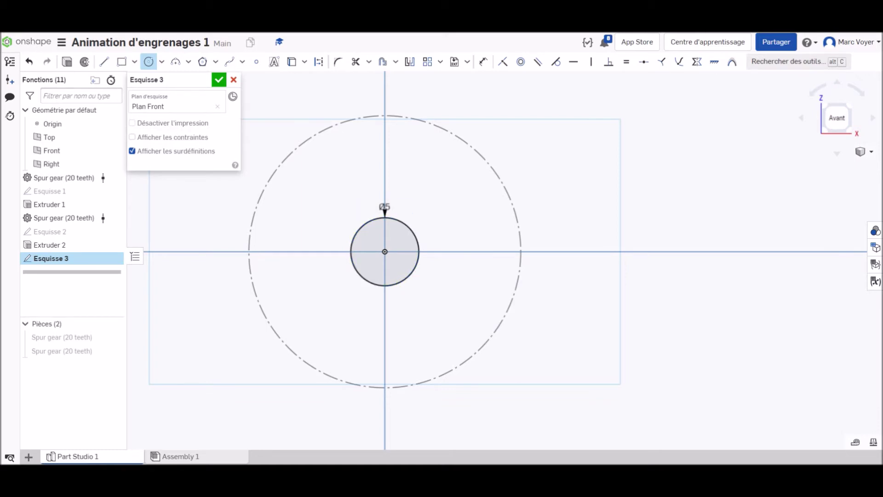
left_click(219, 79)
- Extrude the 5 mm circle to a blind depth of 5 mm as a new solid part
left_click(119, 61)
left_click(370, 263)
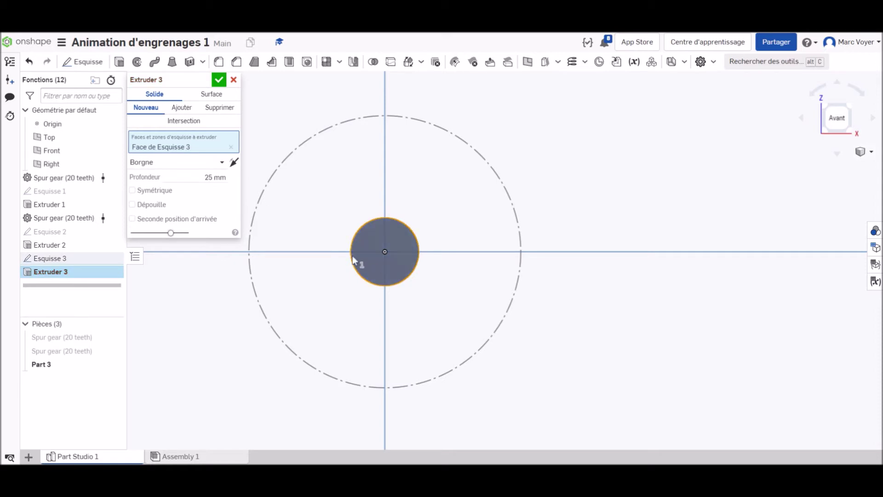
left_click(216, 177)
type("5")
left_click(219, 80)
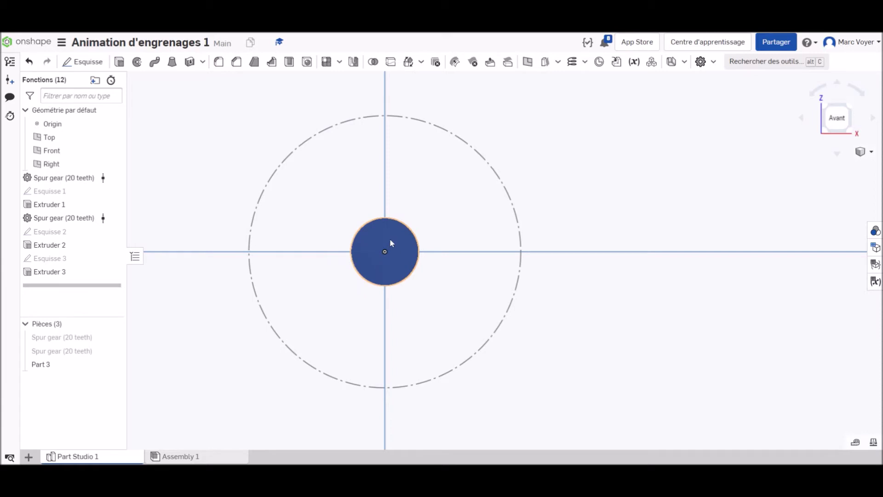
- Rename the extruded cylinder part as Bearing
left_click(59, 366)
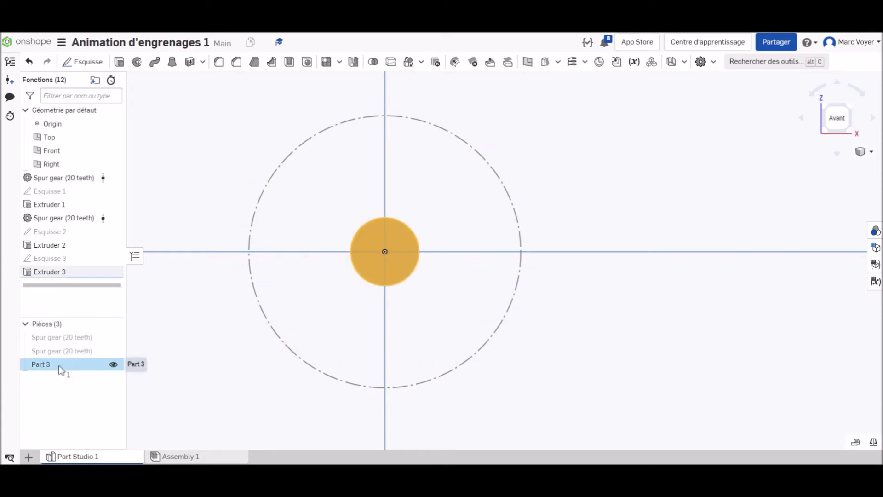
right_click(59, 366)
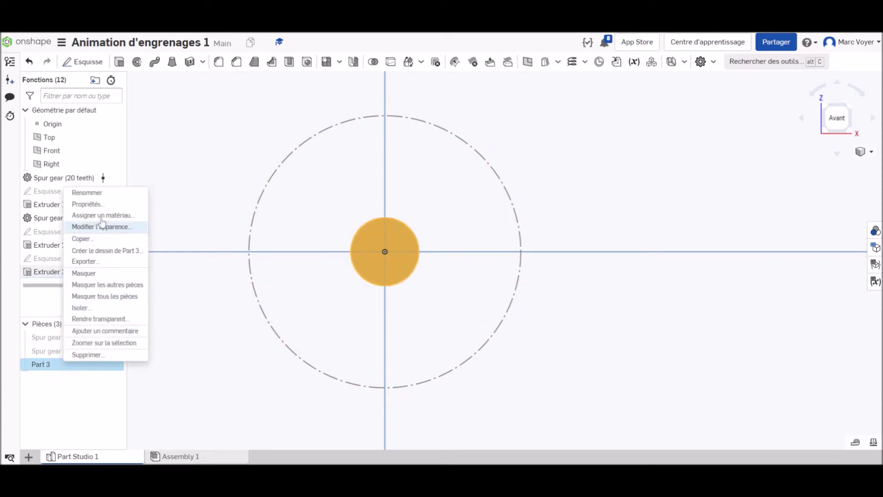
left_click(104, 193)
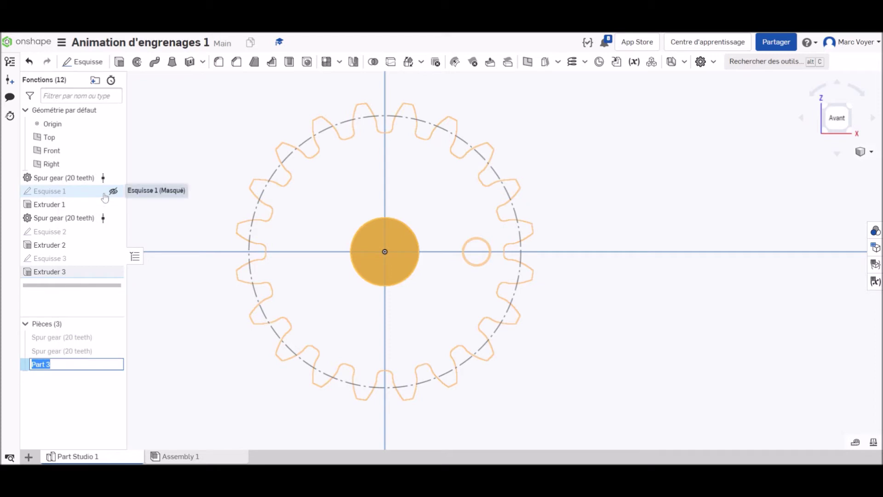
type("B")
key("Return")
- Change the Bearing part's appearance to golden yellow (#FAB601)
right_click(96, 368)
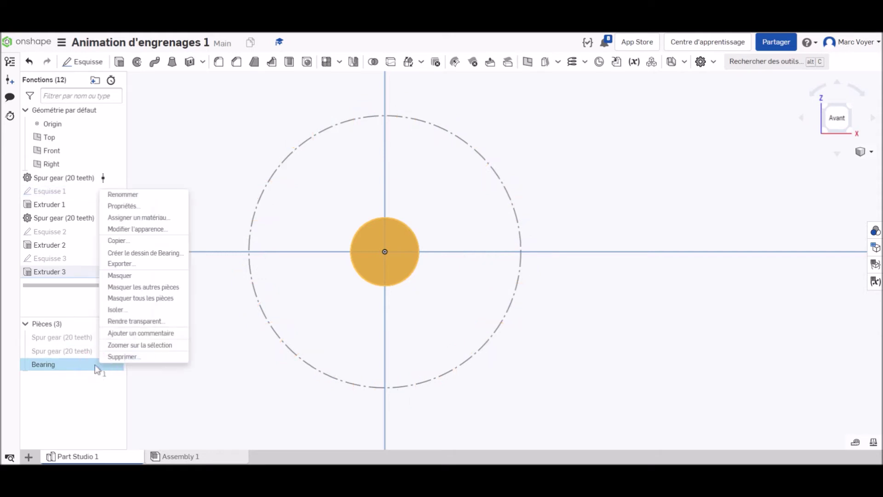
left_click(131, 229)
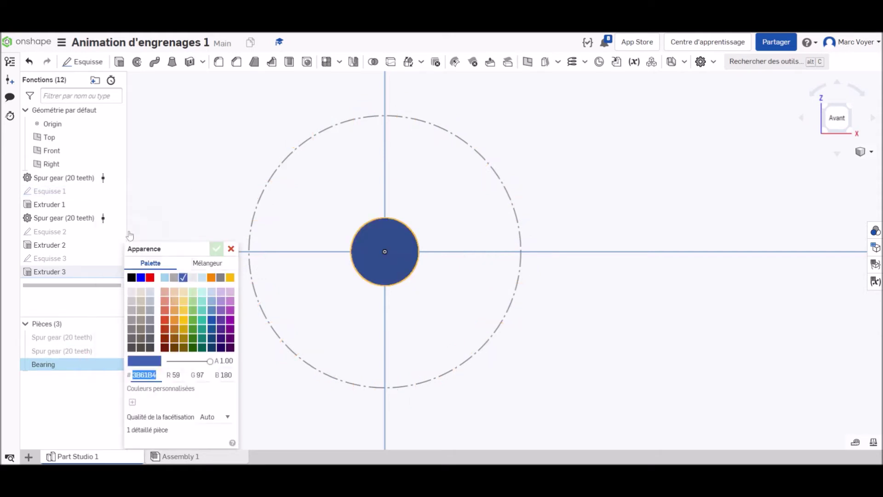
left_click(230, 277)
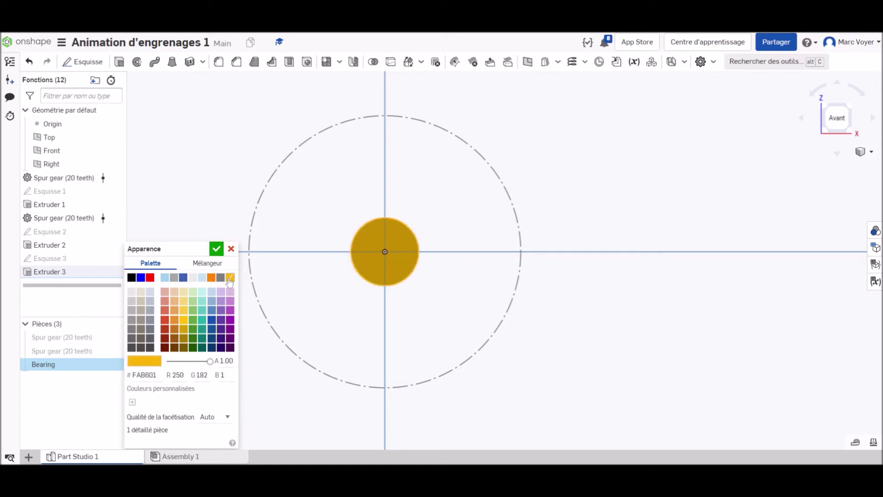
left_click(217, 250)
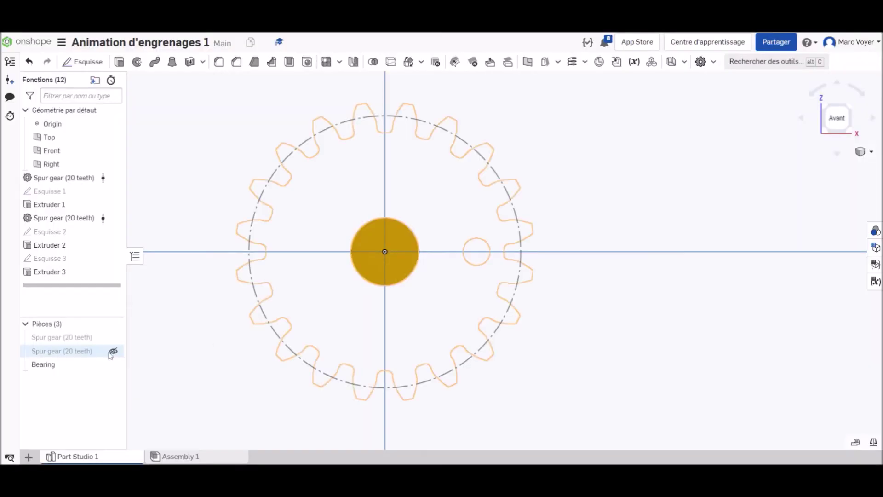
- Check the bearing's fit in the red gear, hide that gear again, and show the blue gear
left_click(111, 353)
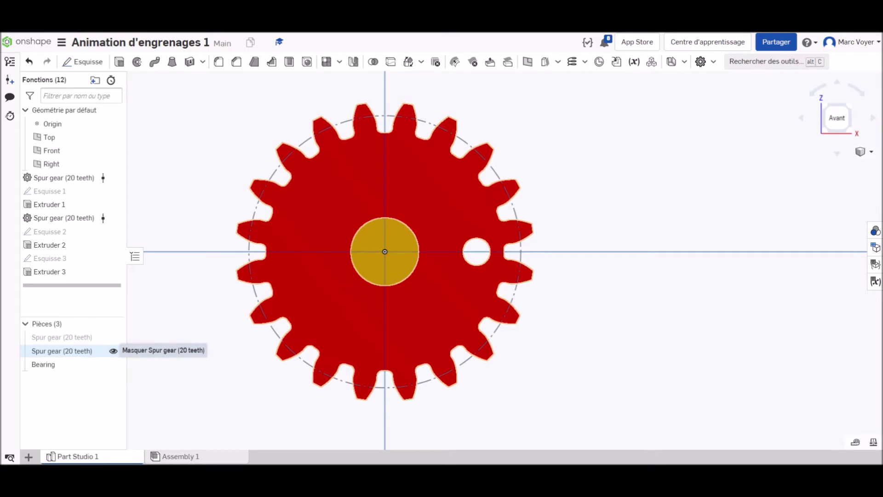
left_click(113, 352)
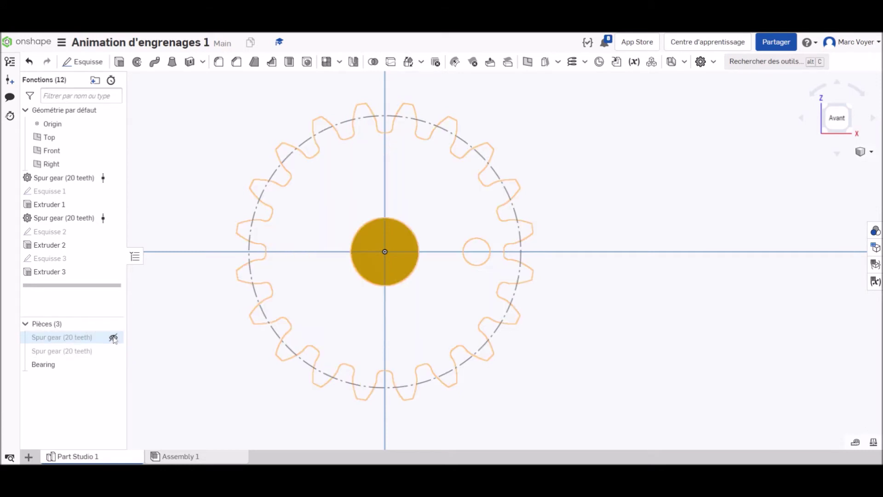
left_click(113, 339)
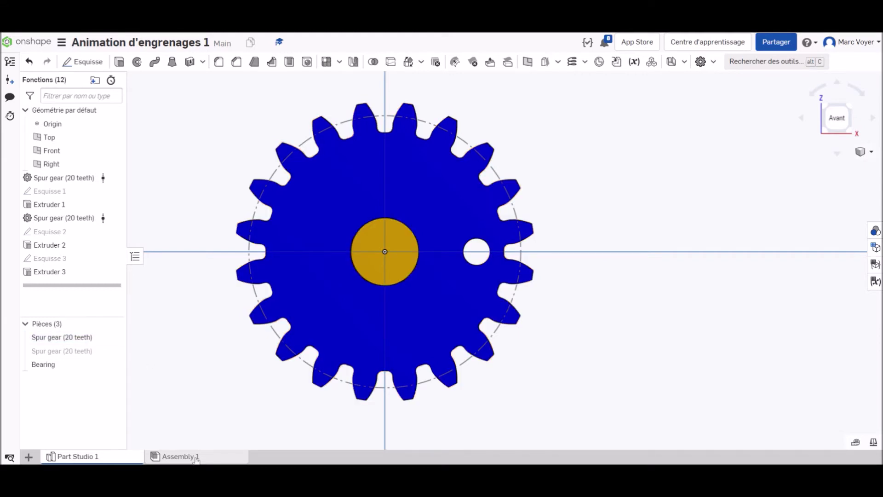
- Open Assembly 1 and insert one red and one blue spur gear side by side
mouse_move(197, 459)
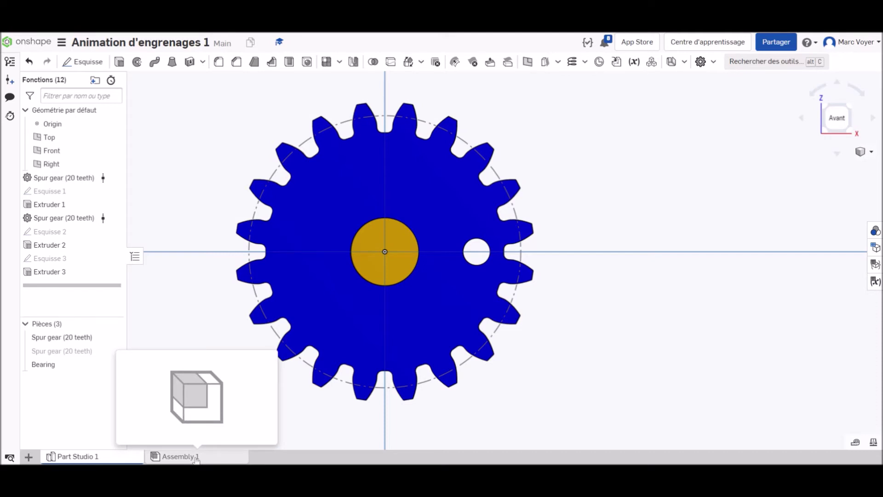
left_click(196, 458)
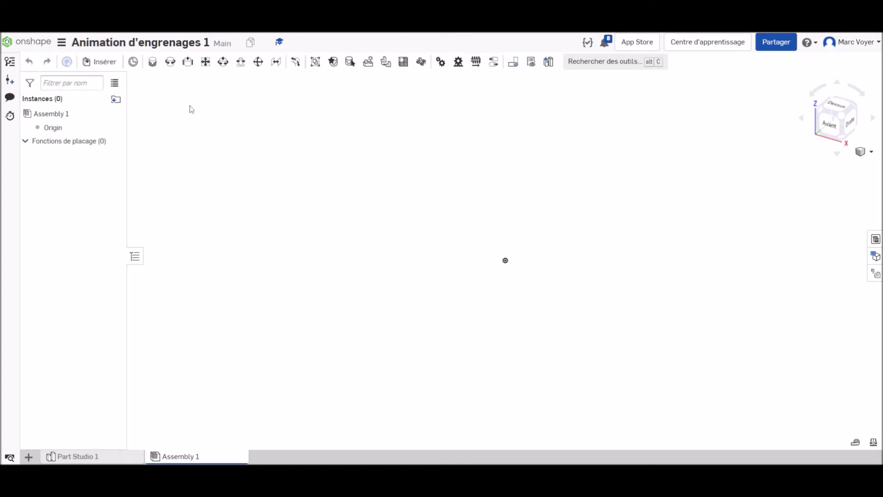
left_click(104, 62)
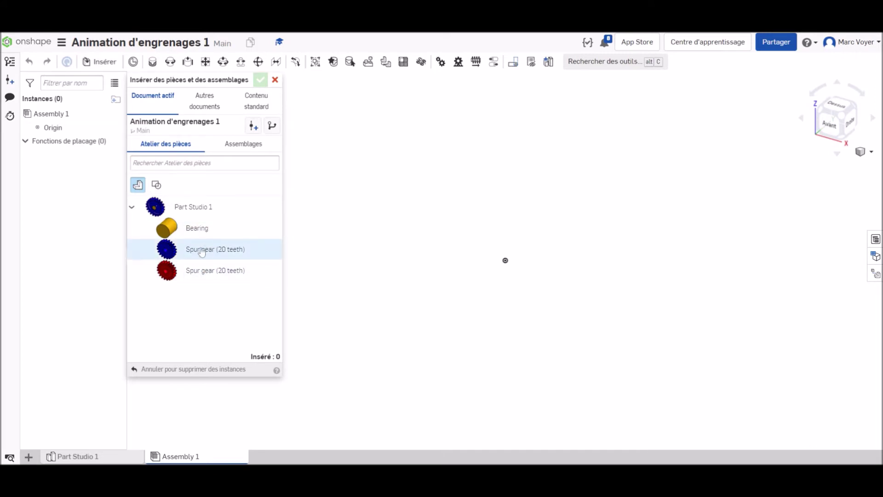
left_click(196, 272)
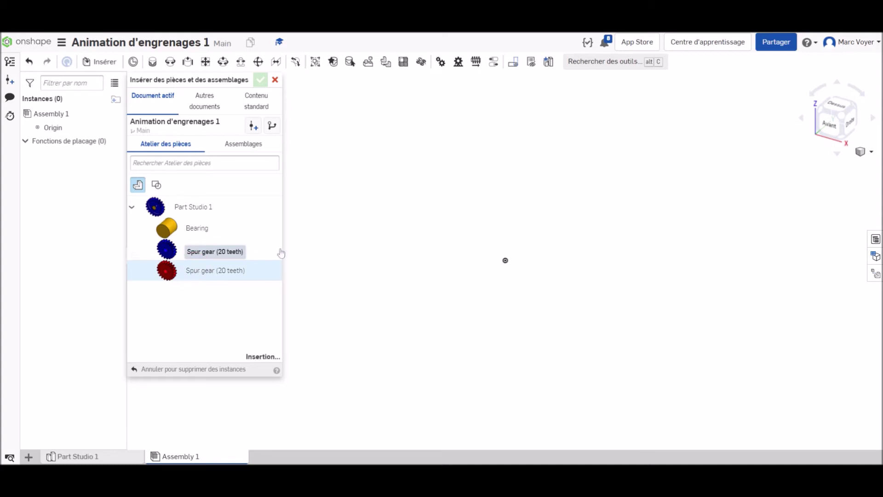
scroll(367, 178, "up", 5)
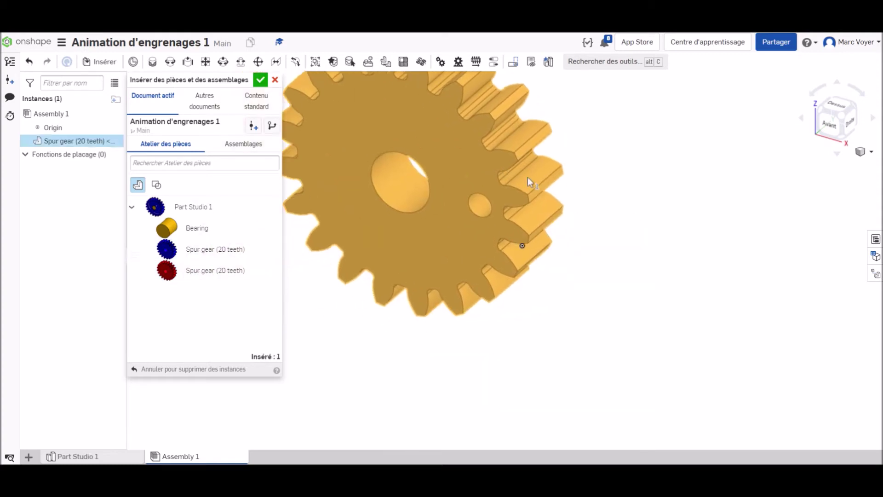
left_click(668, 175)
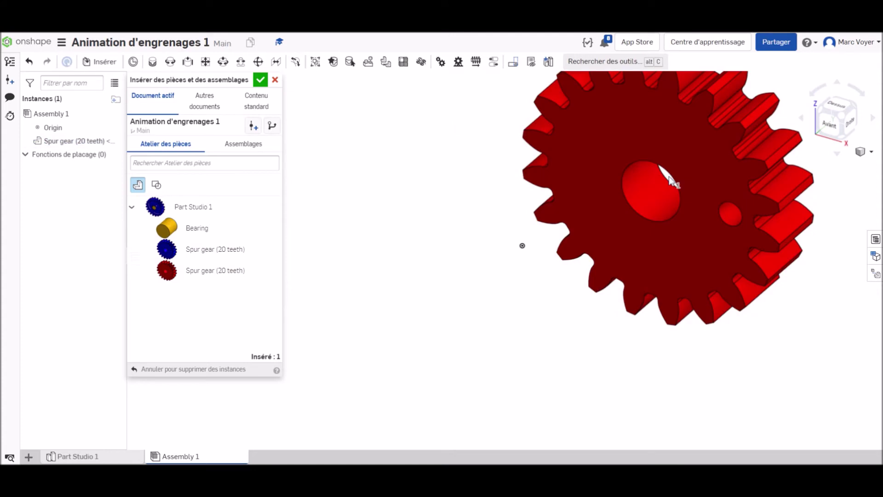
left_click(197, 254)
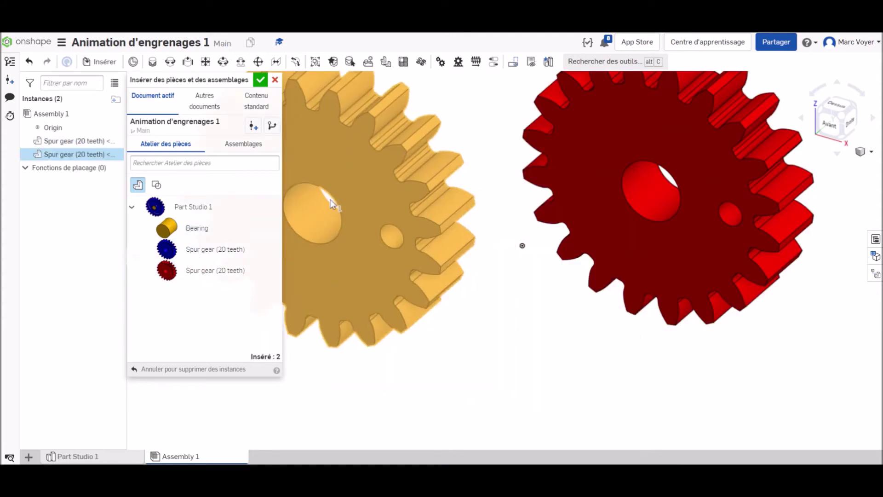
left_click(330, 200)
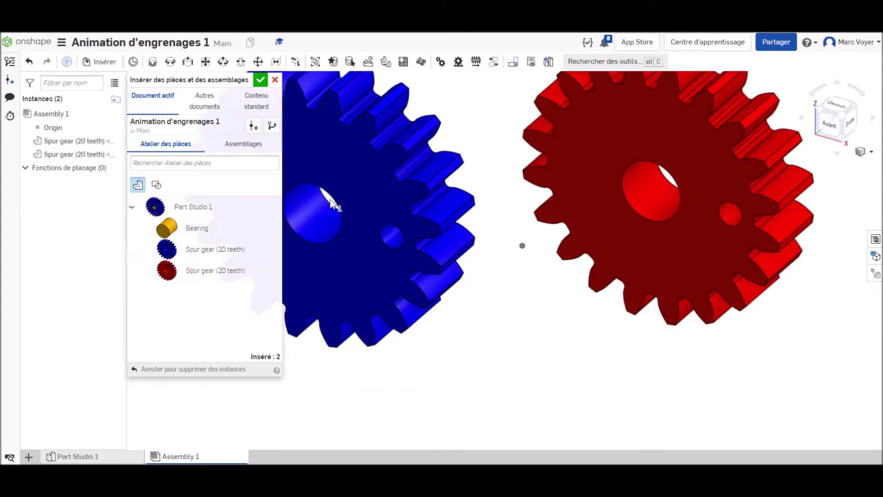
- Insert two Bearing instances below the gears and finish inserting parts
left_click(197, 230)
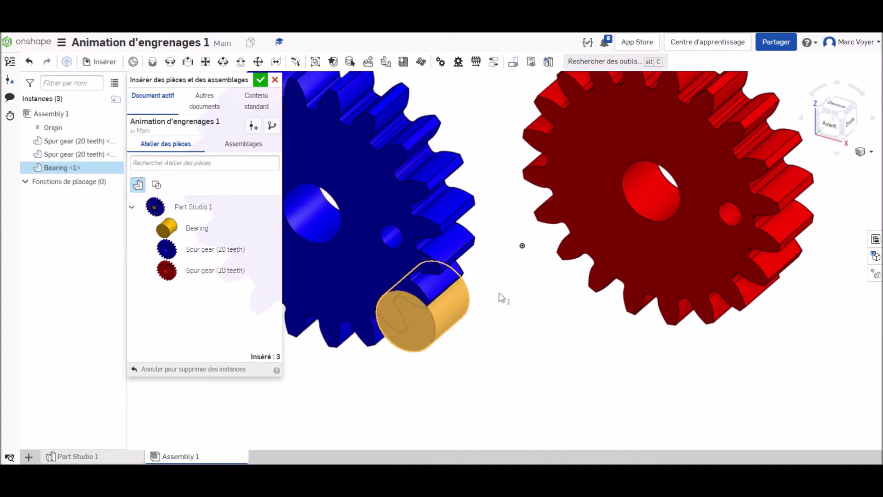
left_click(497, 380)
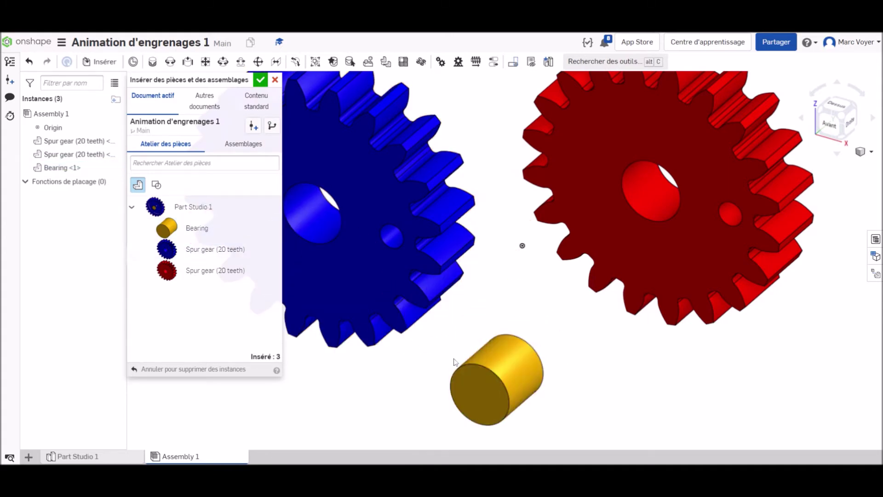
left_click(181, 228)
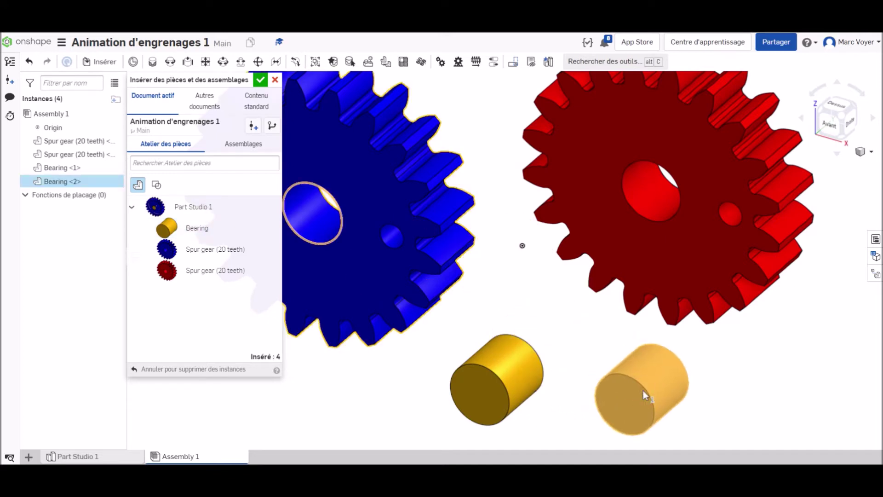
left_click(643, 390)
left_click(260, 80)
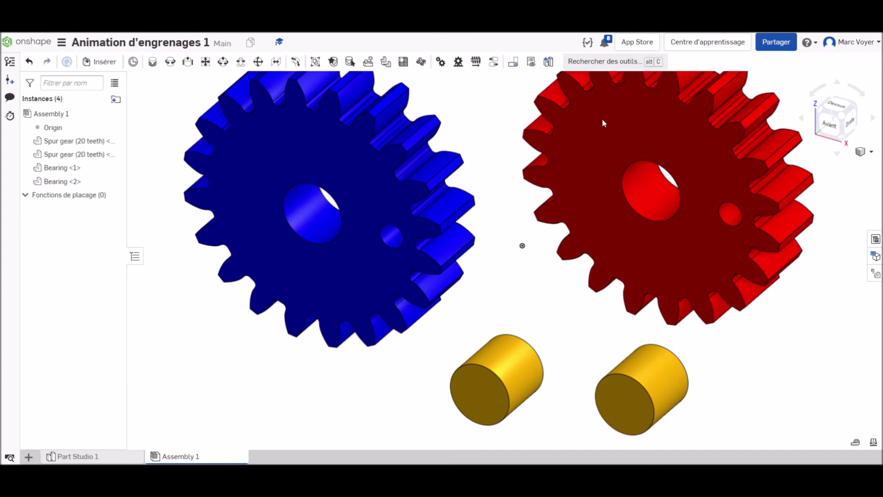
- From the front view, join the first bearing's front face center to the blue gear's bore center with a Pivot mate
left_click(823, 123)
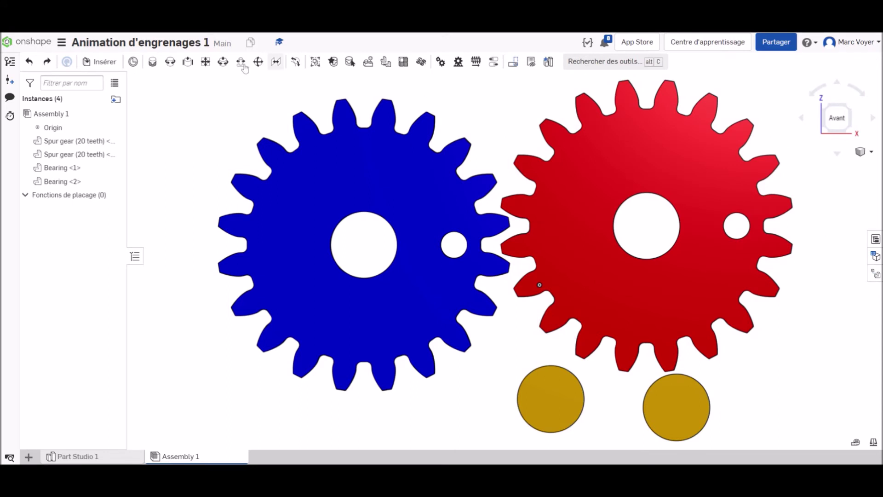
left_click(171, 65)
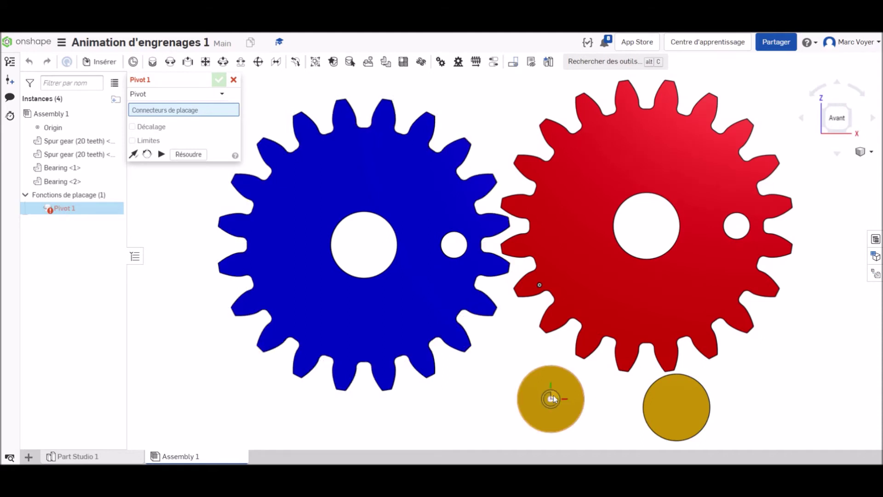
left_click(550, 398)
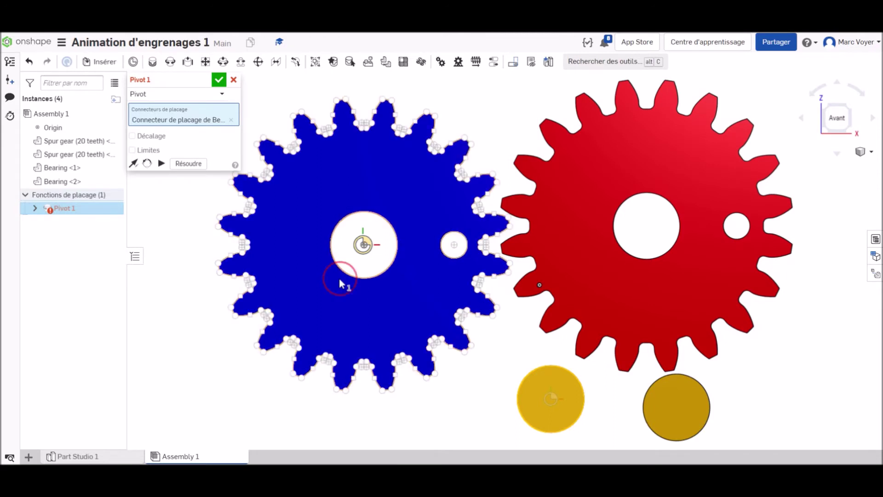
left_click(339, 278)
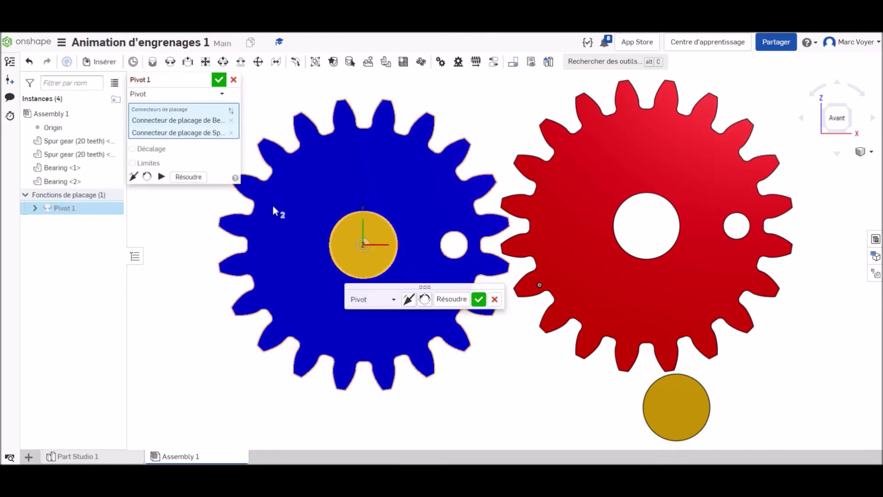
left_click(477, 299)
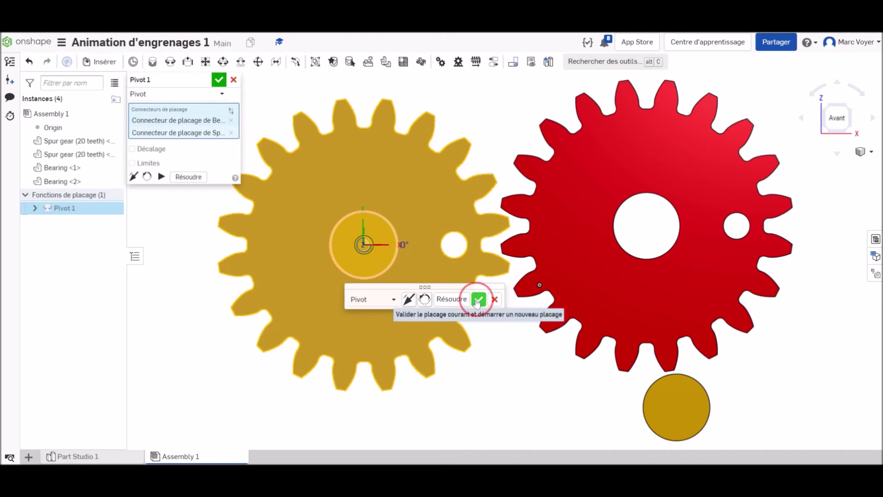
- Join the second bearing's front face center to the red gear's bore center with a Pivot mate and finish mating
mouse_move(509, 379)
right_mouse_down()
mouse_move(438, 392)
mouse_move(467, 394)
mouse_move(499, 374)
right_mouse_up()
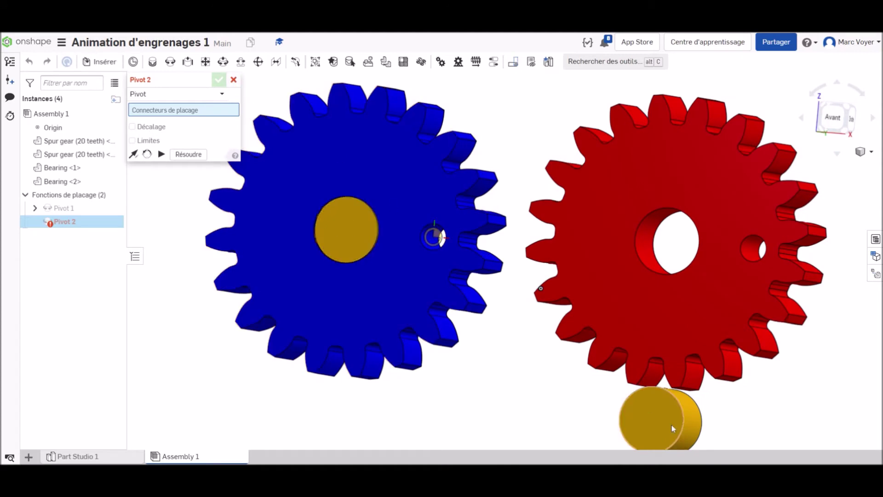
left_click(650, 420)
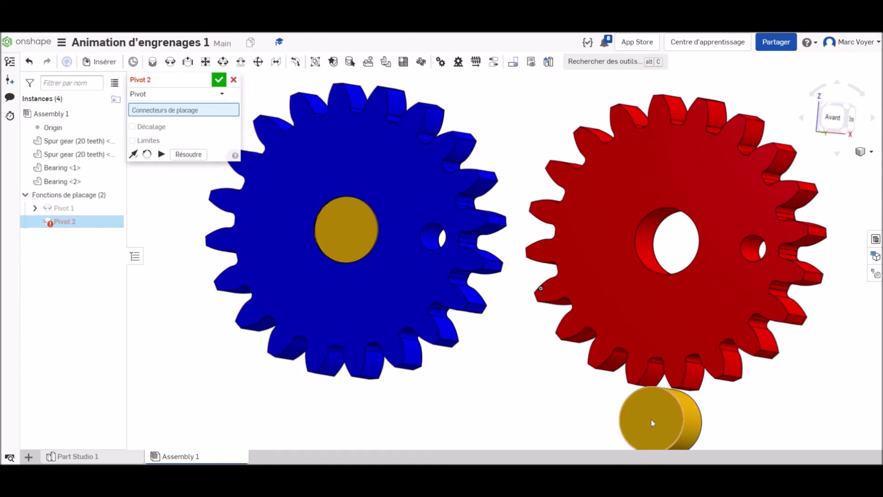
left_click(644, 239)
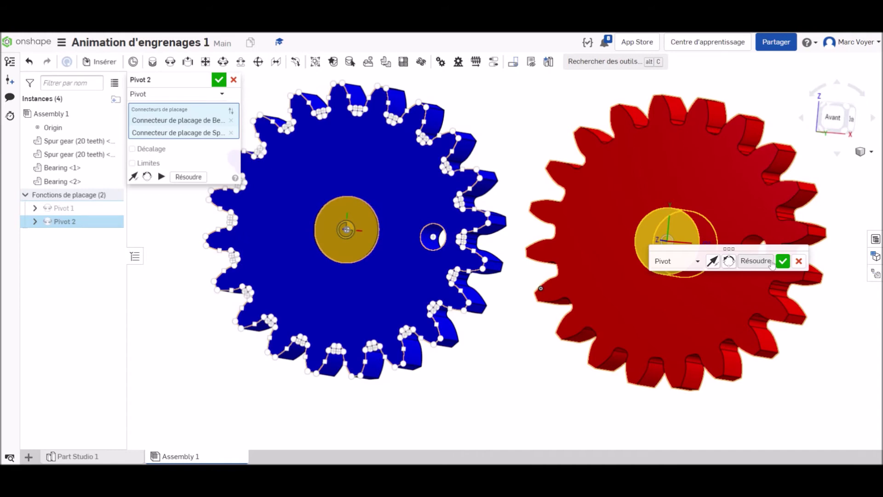
left_click(783, 261)
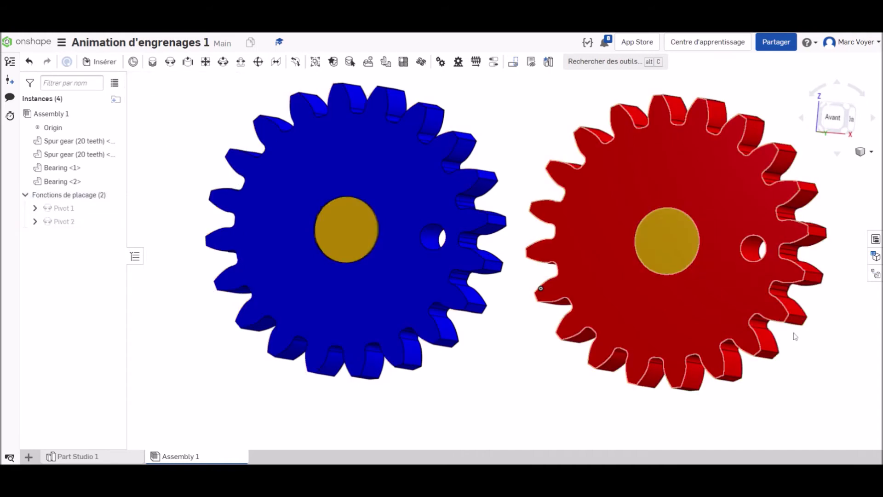
key("r")
left_click(832, 119)
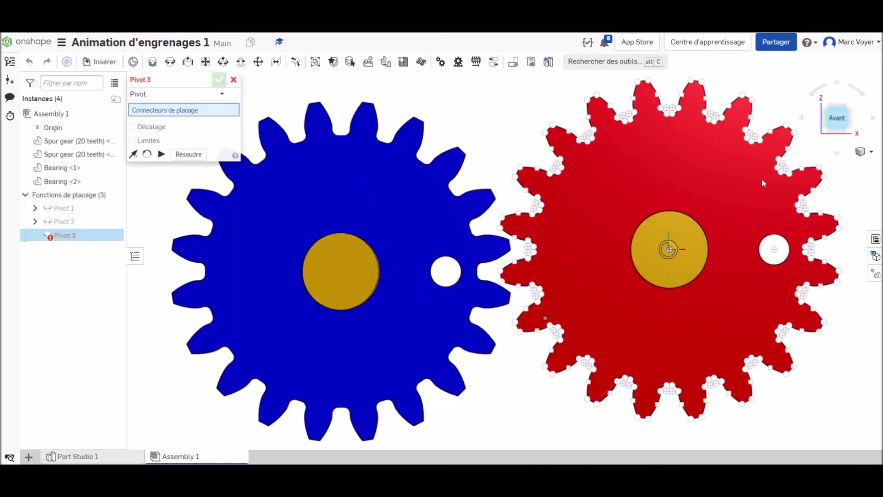
left_click(233, 80)
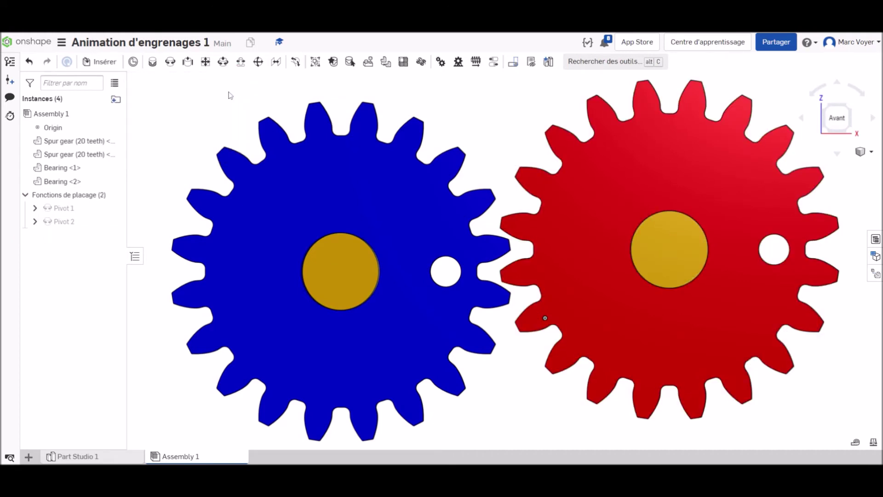
right_click(81, 213)
left_click(81, 224)
right_click(80, 224)
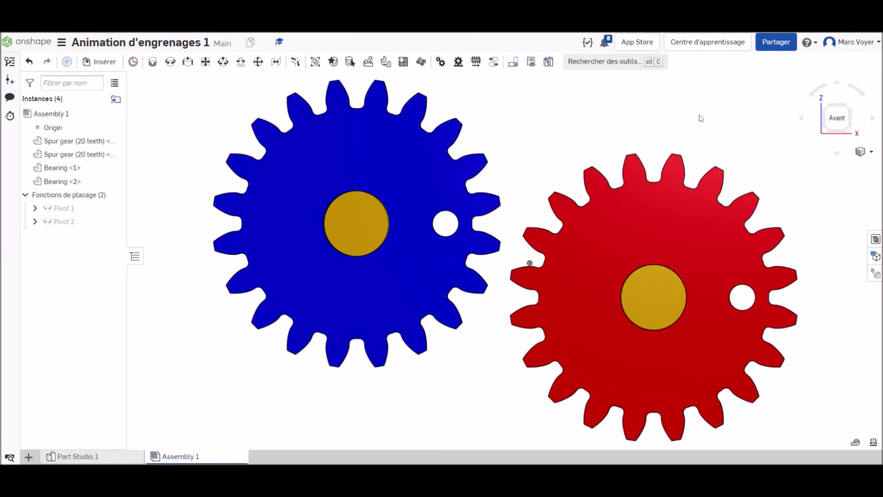
- From the top view, move the red gear until its faces line up with the blue gear's, and return to the front view
right_click_drag(741, 122, 742, 150)
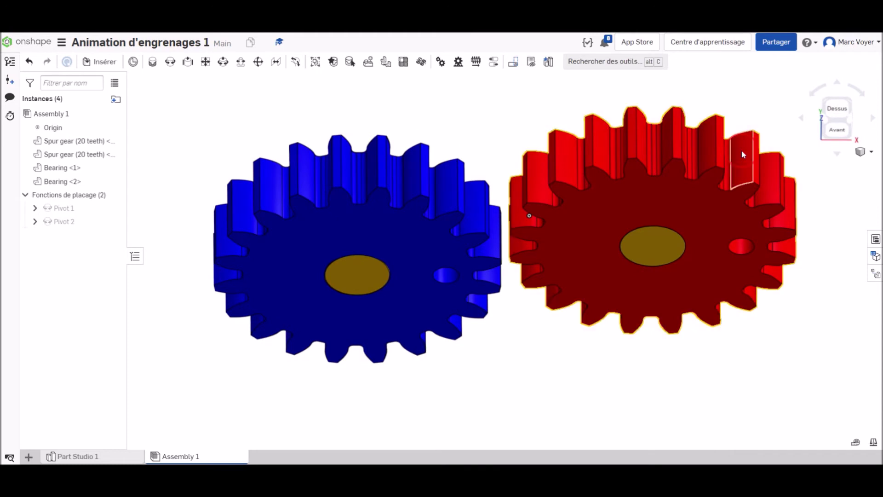
left_click(844, 112)
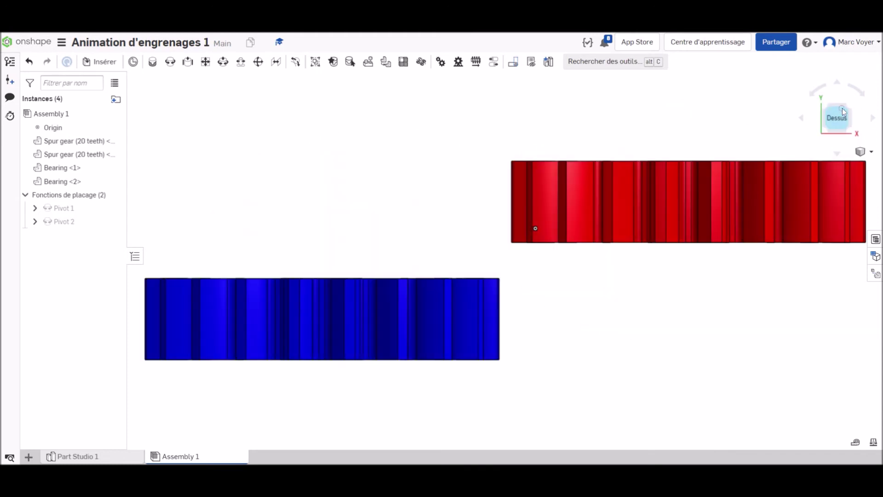
left_click_drag(583, 193, 586, 307)
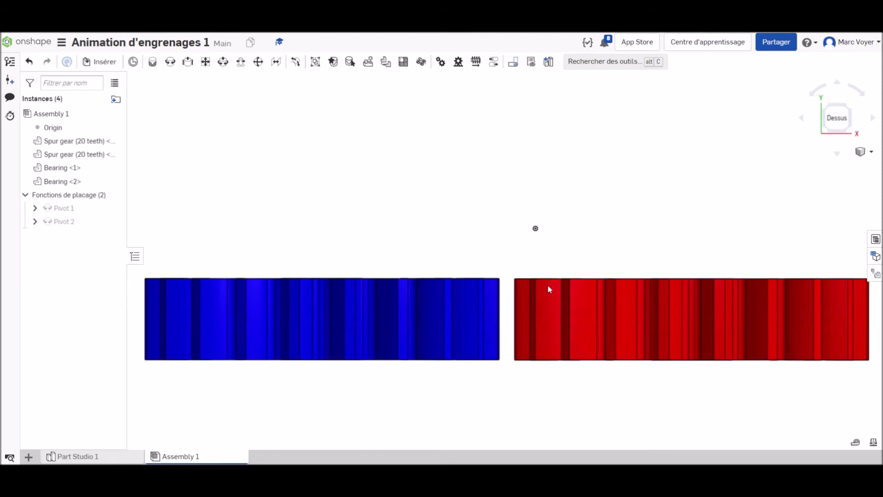
right_click_drag(773, 163, 776, 139)
left_click(840, 130)
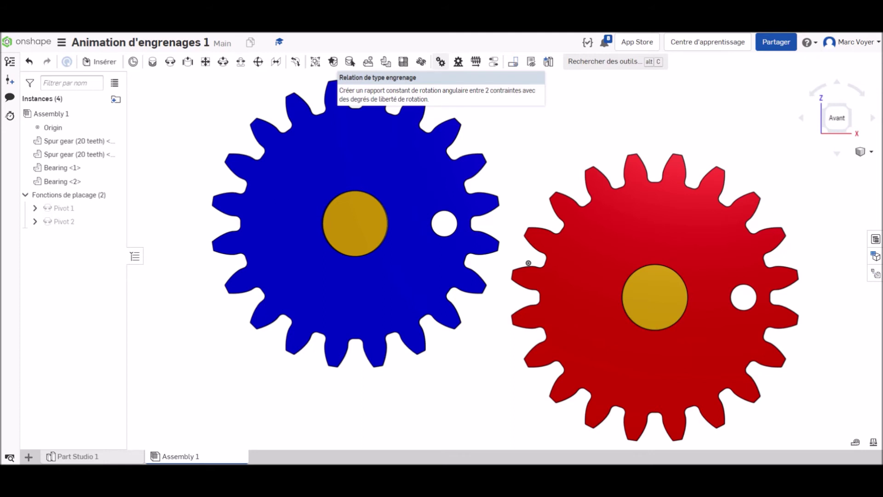
- Create a Gear relation between Pivot 1 and Pivot 2 with a ratio of 1
left_click(441, 63)
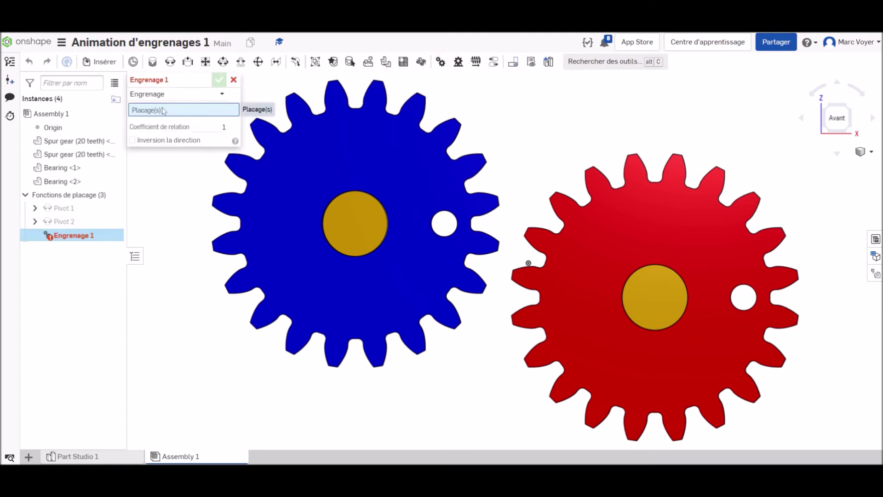
left_click(59, 210)
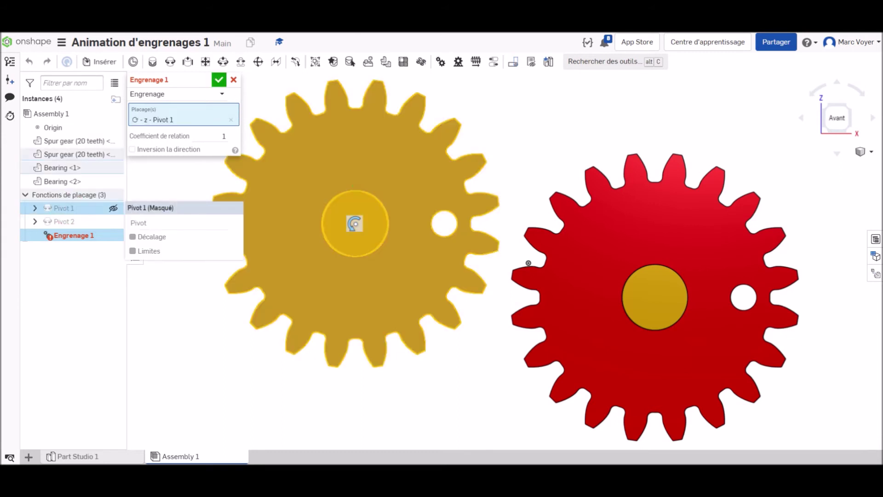
left_click(73, 223)
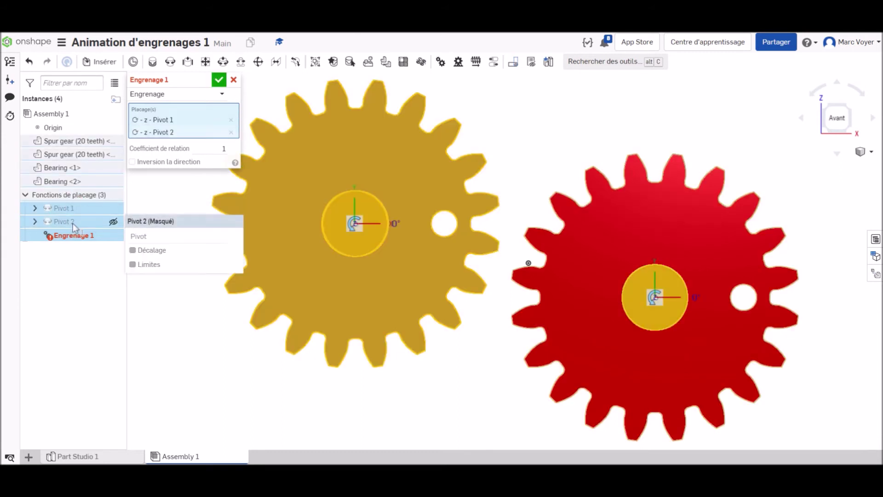
left_click(219, 80)
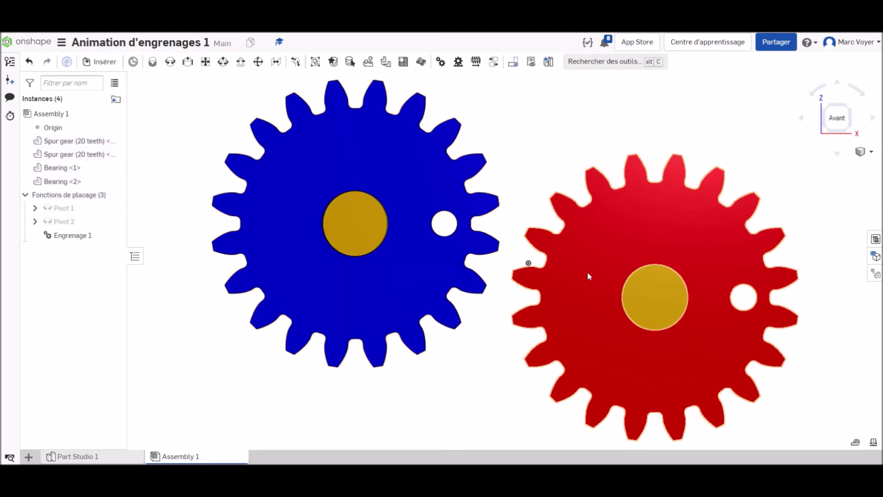
- Move the red gear against the blue gear so that their teeth mesh without overlapping
left_click_drag(586, 264, 556, 221)
scroll(487, 237, "up", 5)
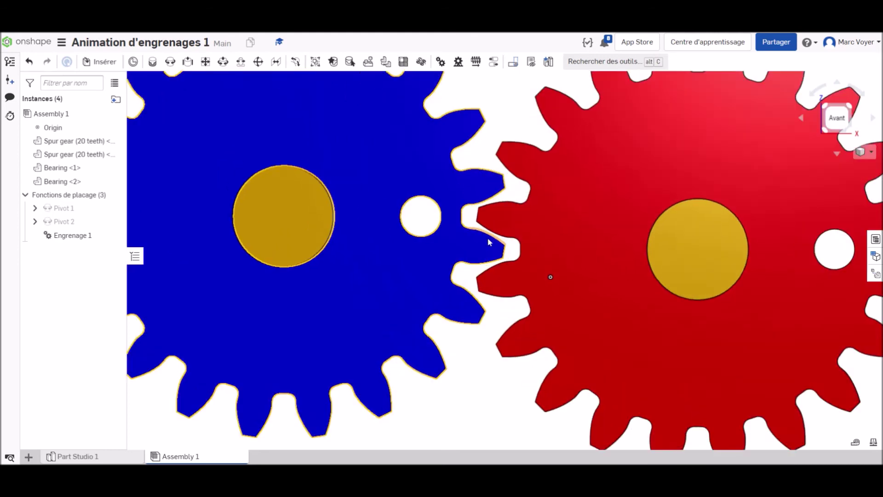
left_click_drag(594, 266, 586, 264)
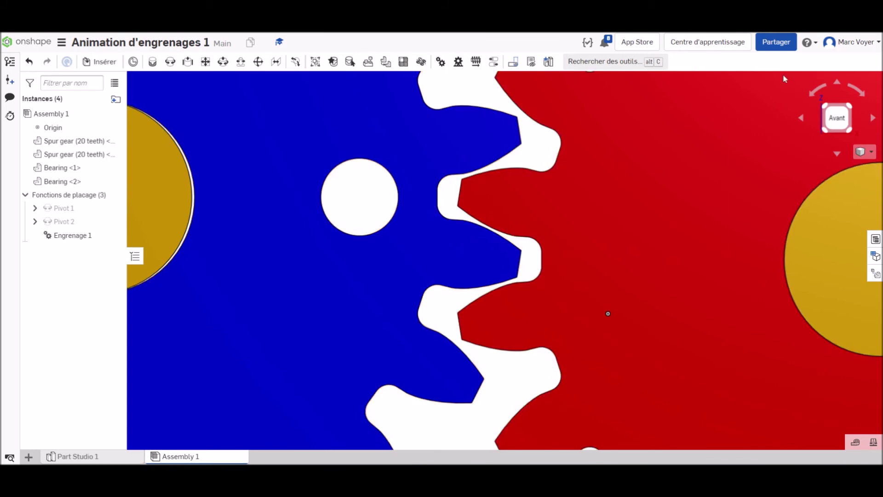
scroll(480, 200, "down", 5)
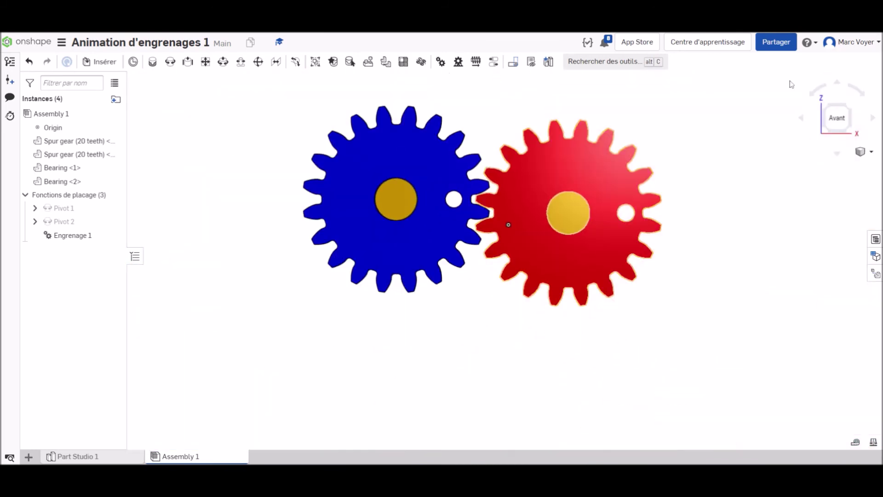
left_click(837, 118)
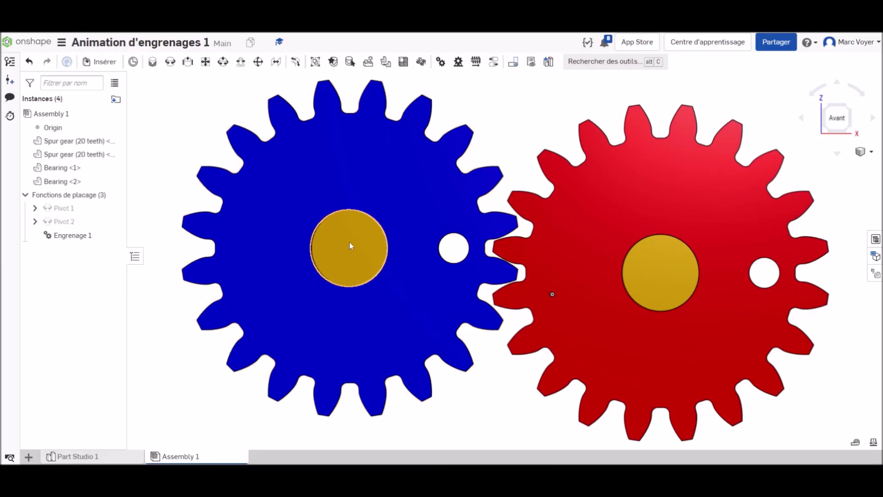
- Fix both bearings in place in the assembly
right_click(350, 246)
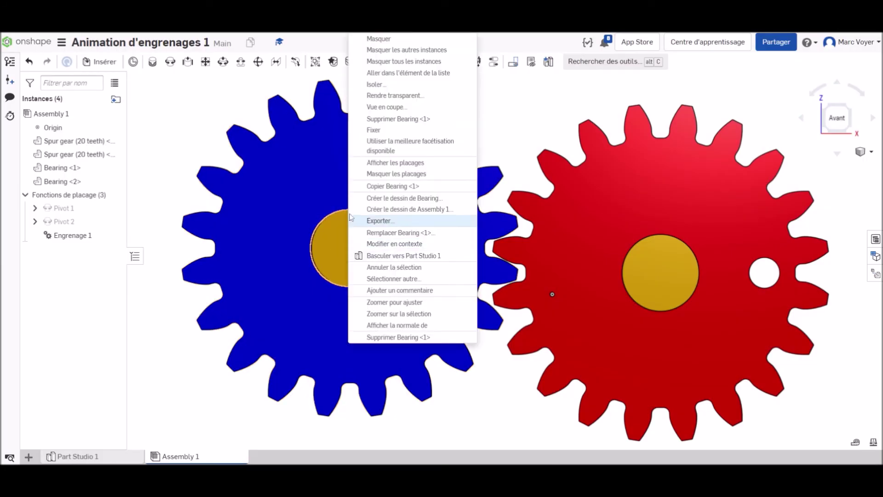
left_click(384, 131)
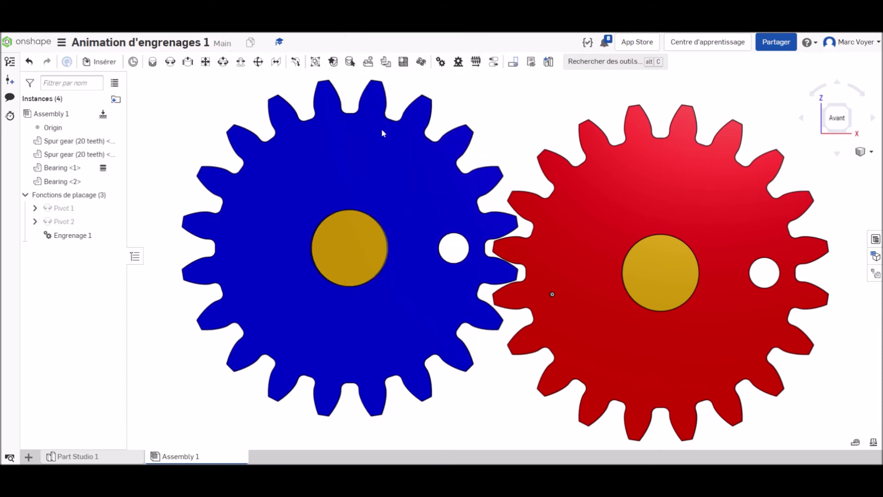
right_click(665, 274)
left_click(693, 131)
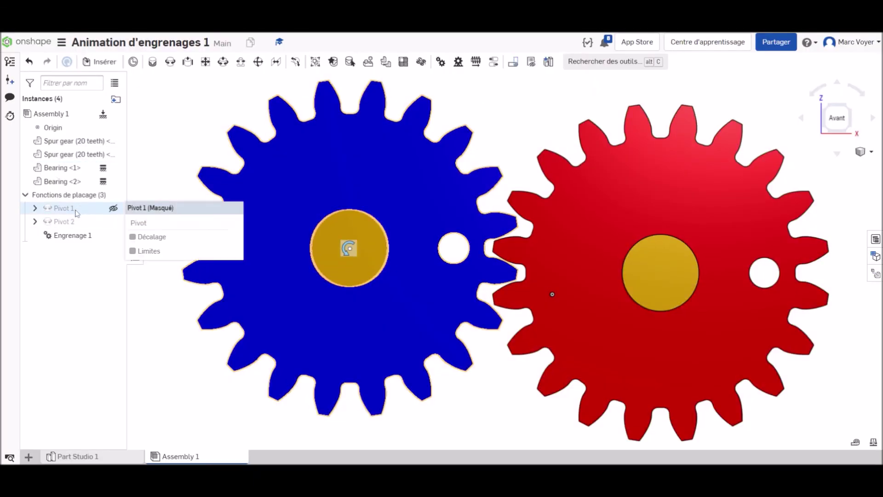
- Animate Pivot 1 from 0 to 360 deg in 300 steps with Loop playback and play it
right_click(77, 213)
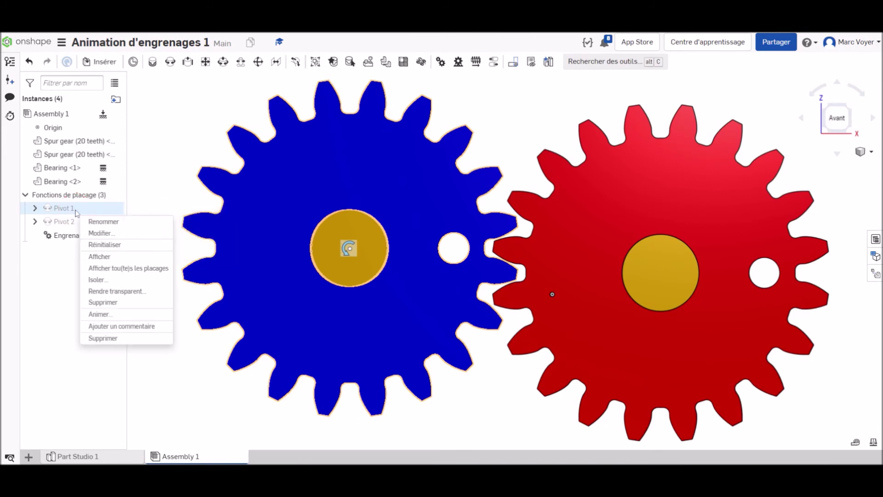
left_click(117, 318)
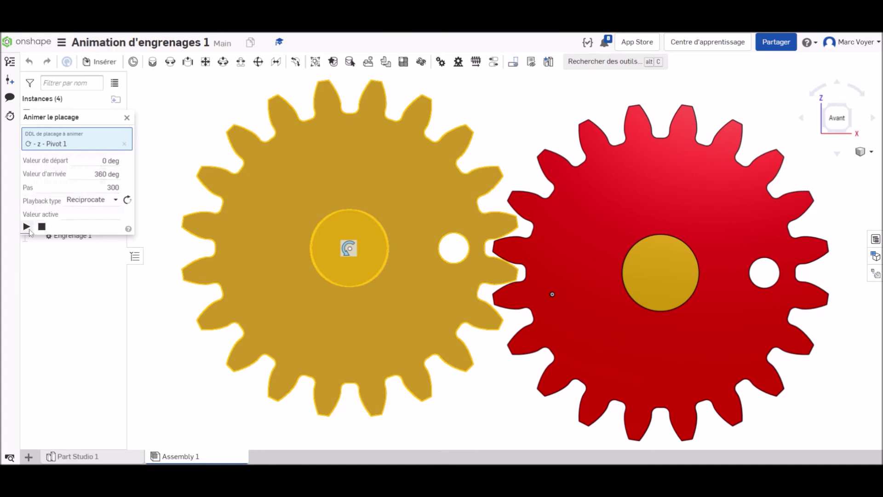
left_click(91, 202)
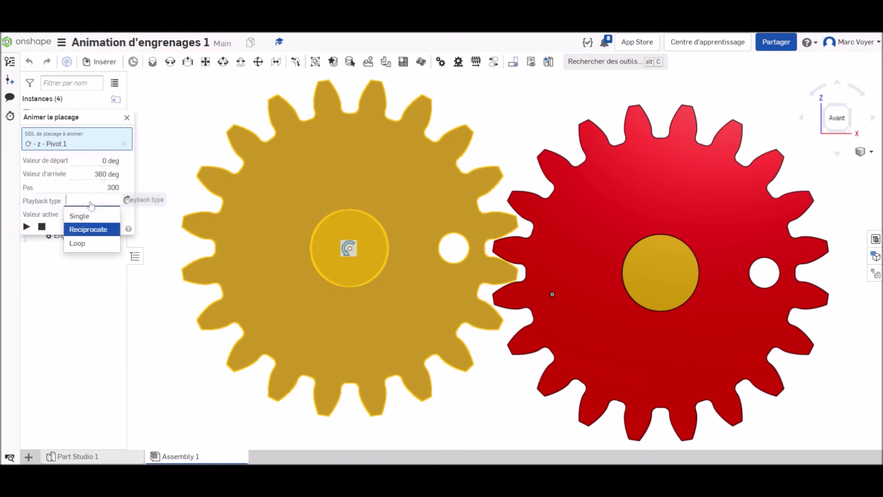
left_click(89, 243)
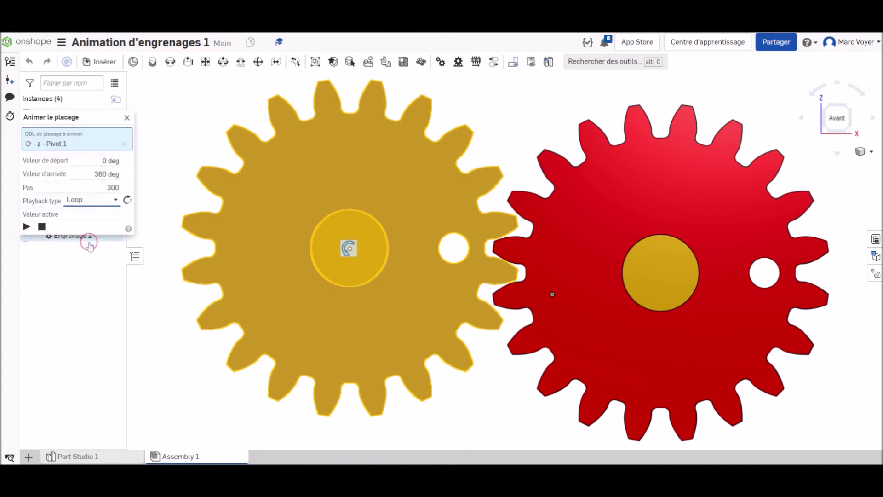
left_click(27, 227)
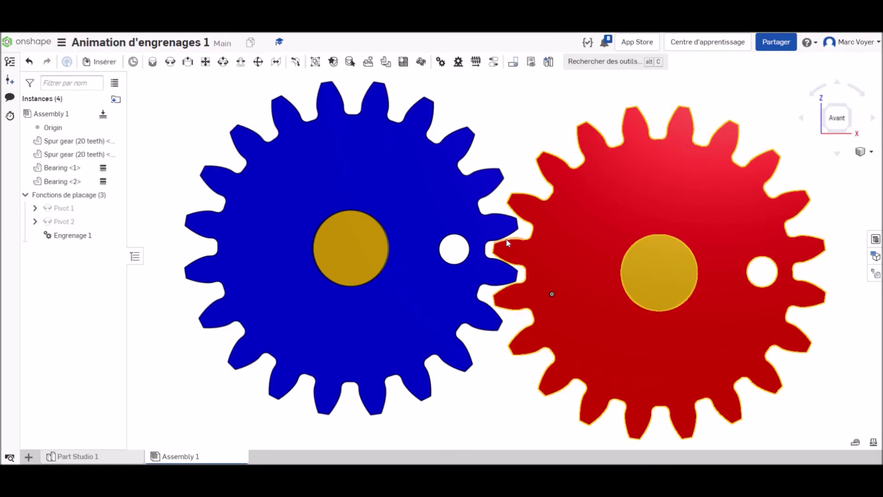
- Insert another blue spur gear beside the red gear and a third bearing below it, and finish inserting parts
scroll(507, 236, "down", 5)
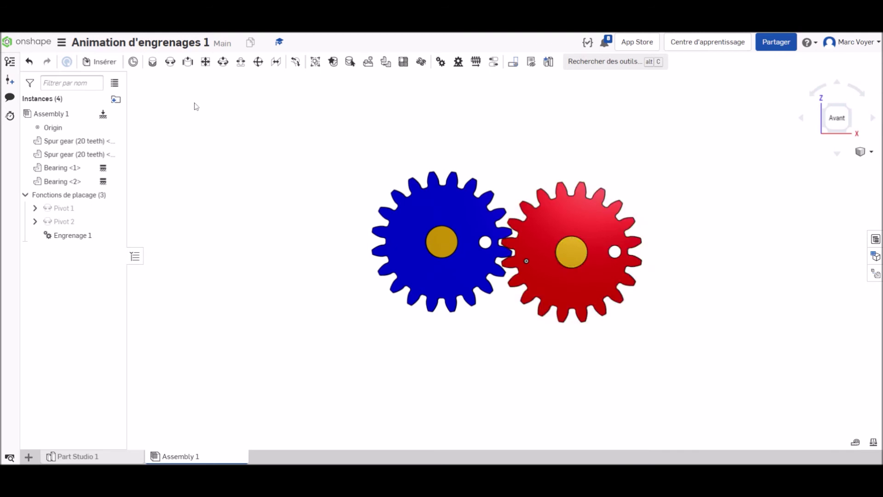
left_click(99, 62)
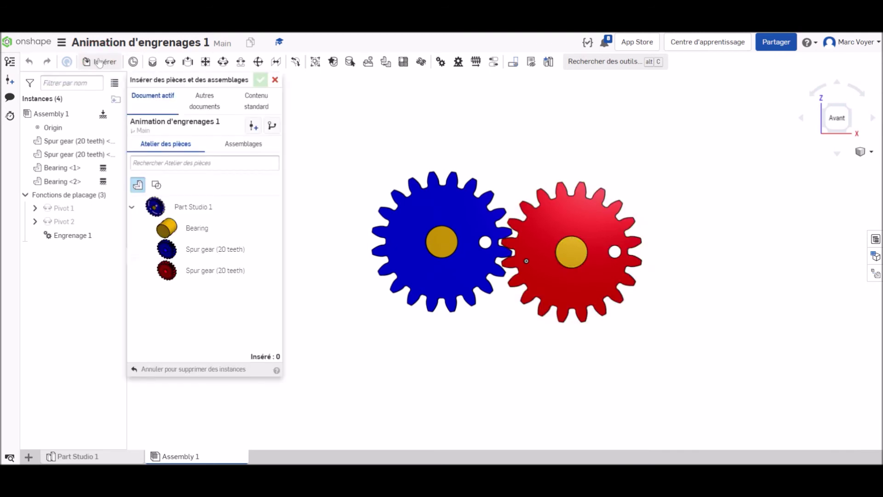
left_click(200, 251)
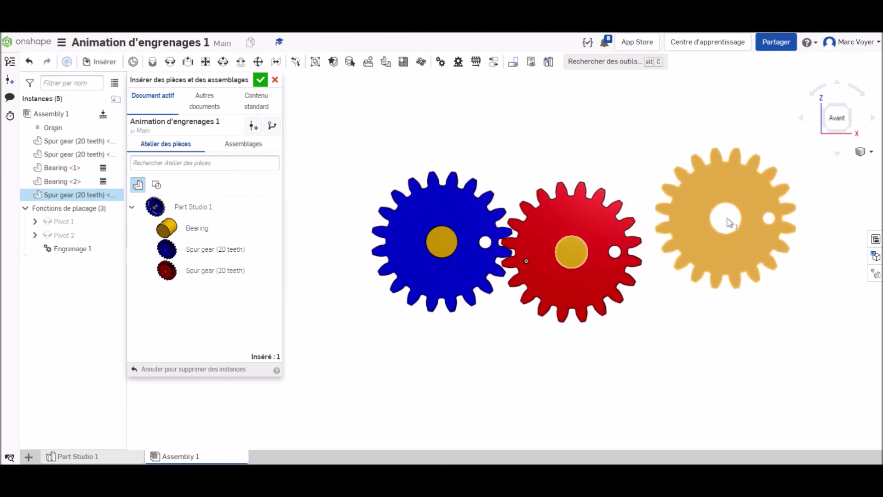
left_click(726, 221)
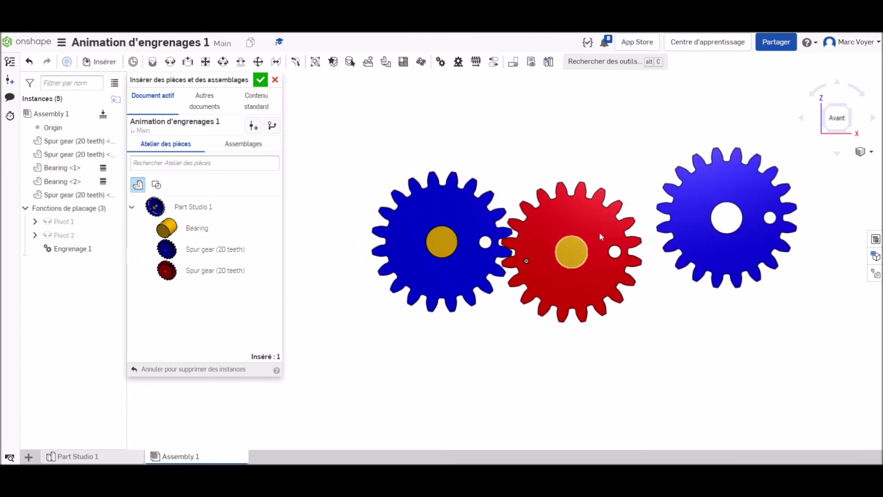
left_click(179, 229)
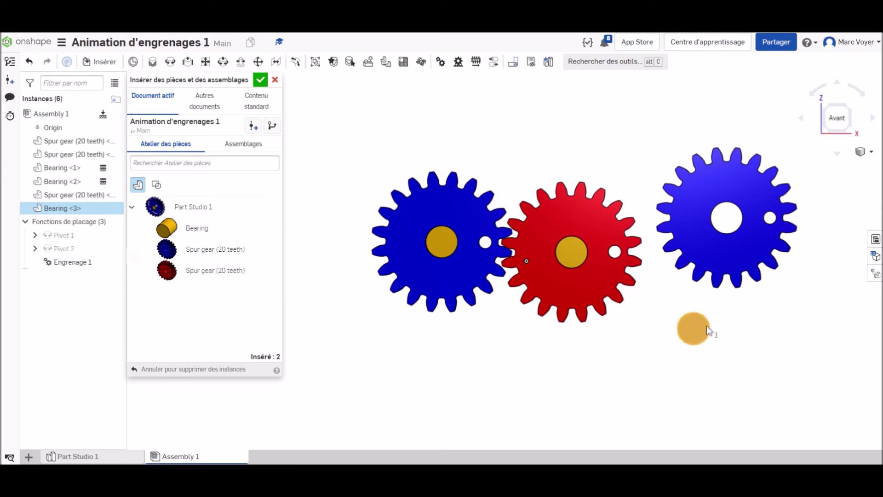
left_click(706, 326)
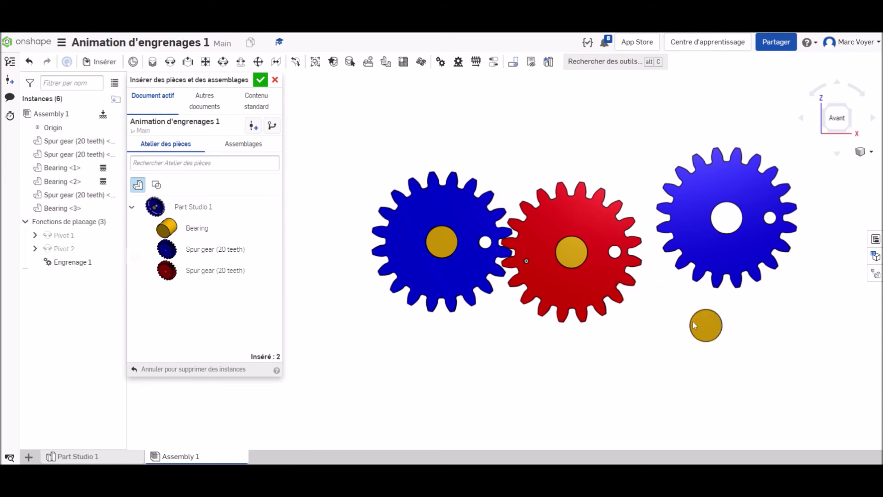
left_click(261, 80)
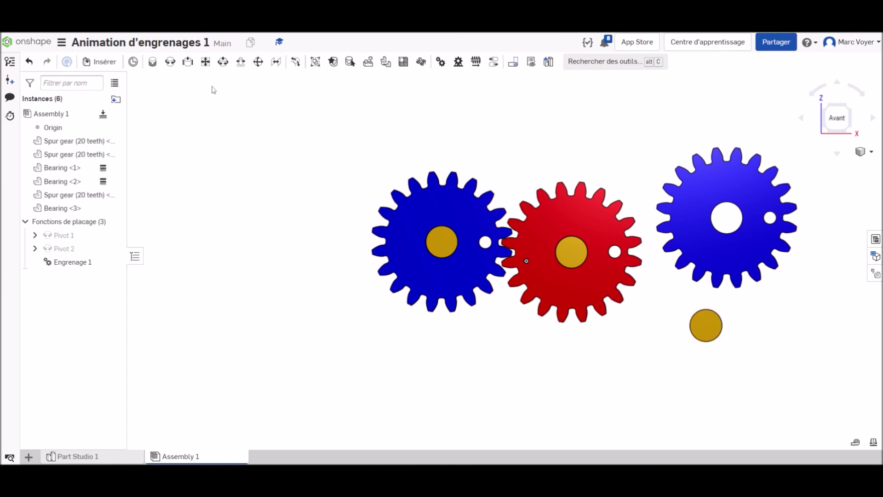
- Add a pivot mate joining the third bearing to the centre bore of the second blue gear
left_click(170, 65)
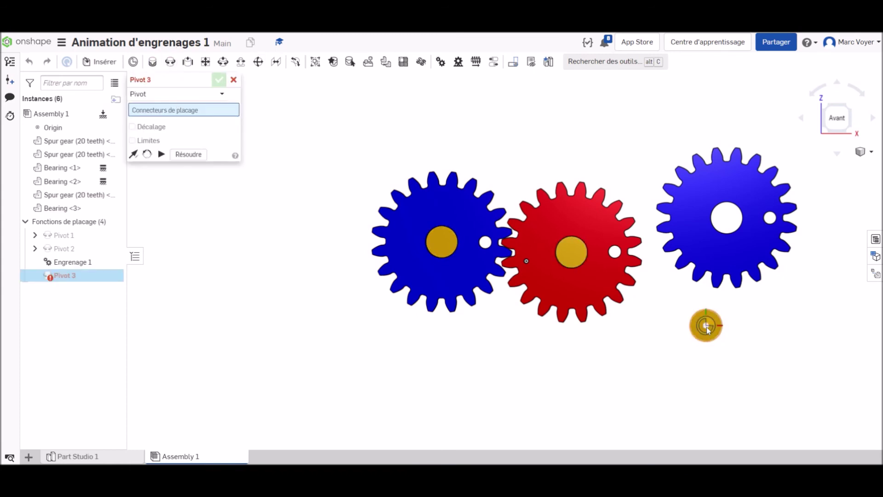
left_click(706, 325)
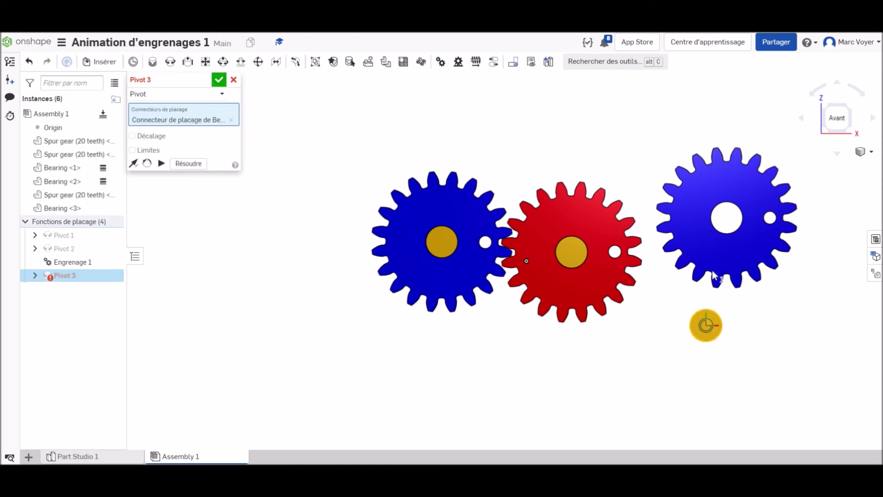
left_click(729, 228)
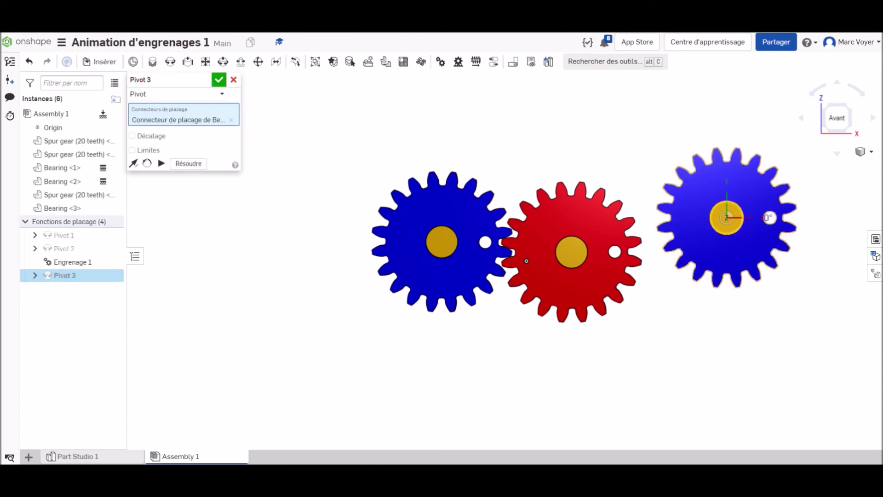
left_click(218, 81)
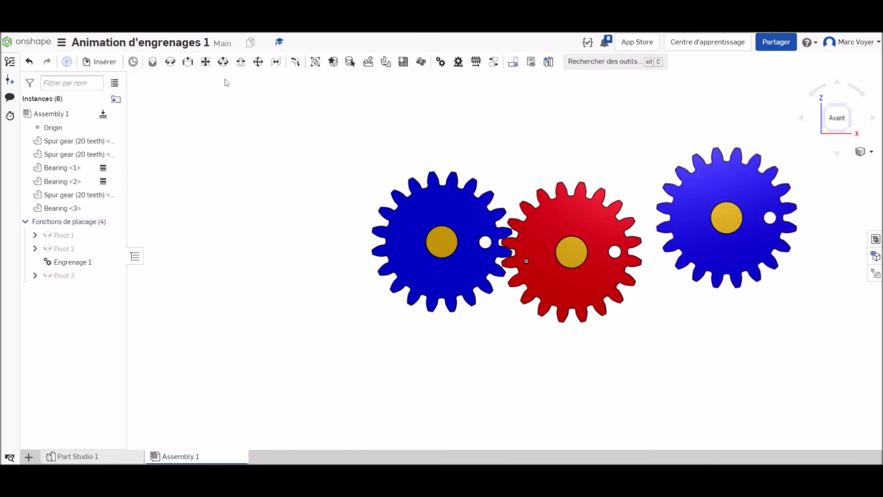
- Align the second blue gear in depth with the other two gears as seen from above, and return to the front view
right_click_drag(697, 112, 700, 159)
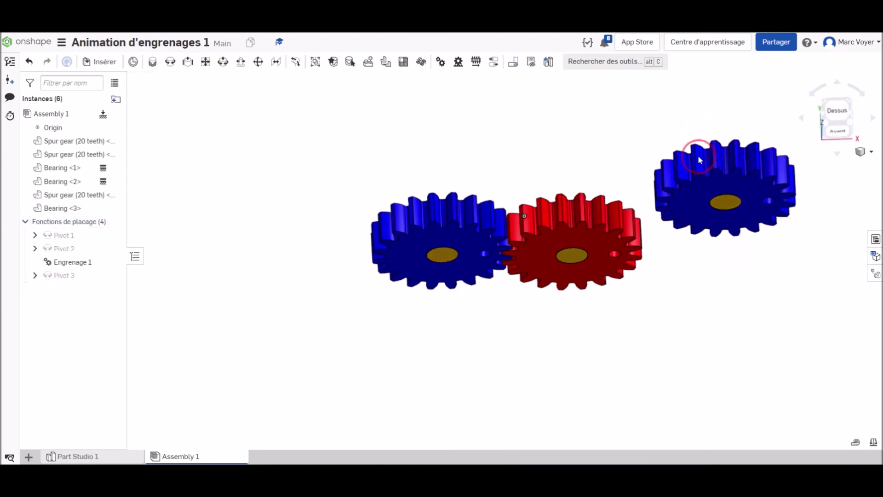
left_click(830, 115)
left_click_drag(675, 231, 661, 295)
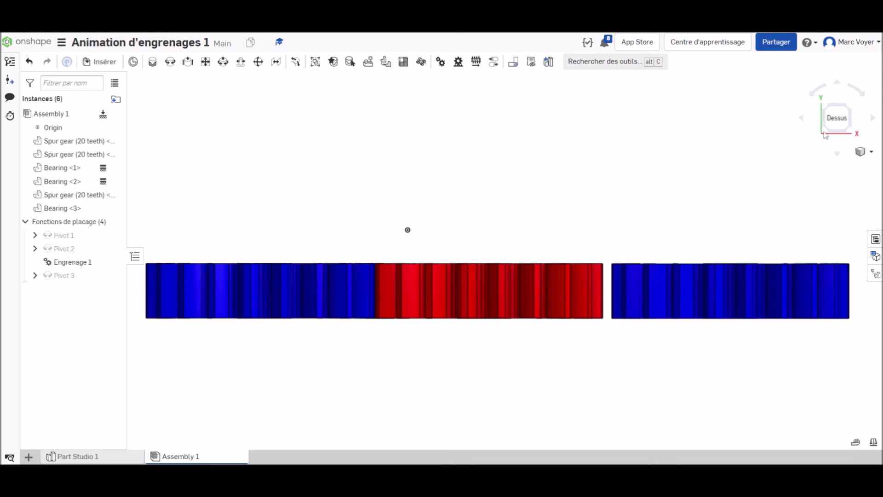
right_click_drag(733, 160, 739, 136)
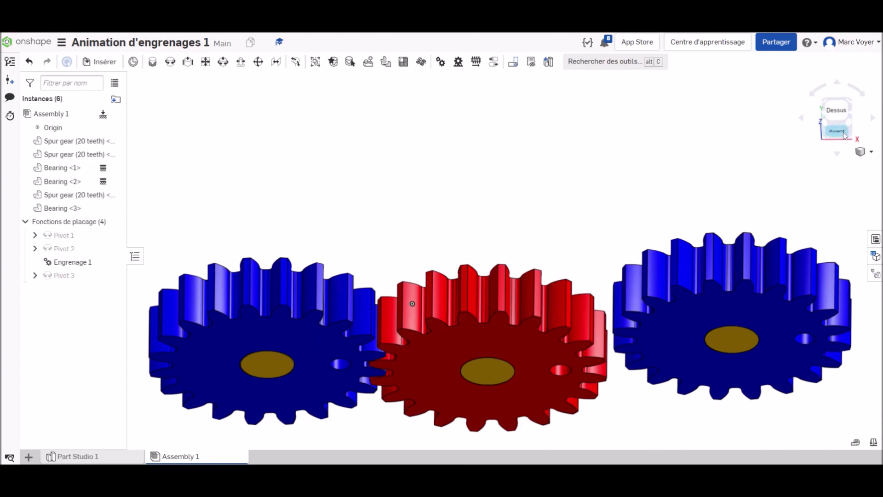
left_click(837, 130)
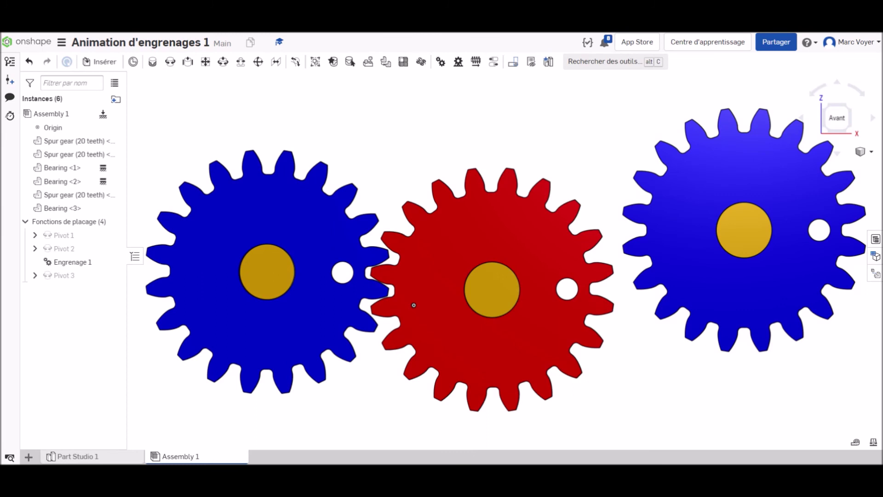
- Move the second blue gear against the red gear so that their teeth mesh without overlapping
left_click_drag(687, 236, 660, 243)
scroll(606, 256, "up", 5)
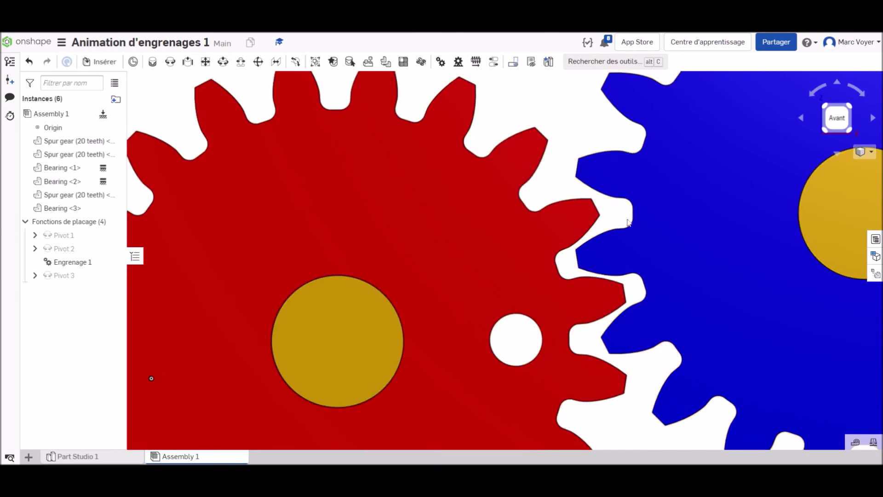
scroll(642, 209, "down", 4)
- Fix the third bearing in place in the assembly
right_click(752, 212)
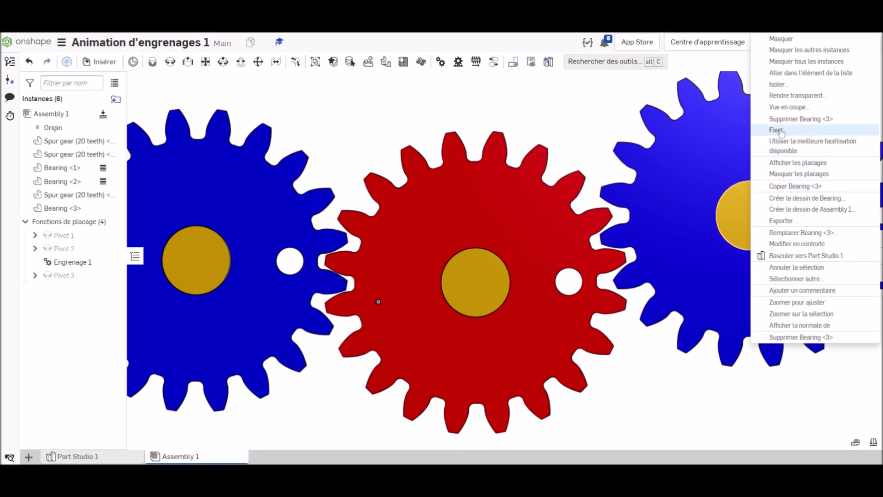
left_click(781, 131)
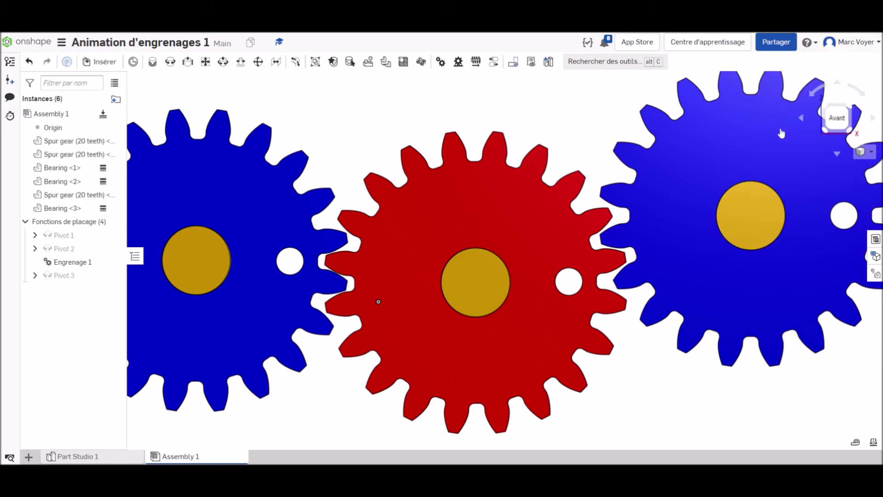
left_click(843, 122)
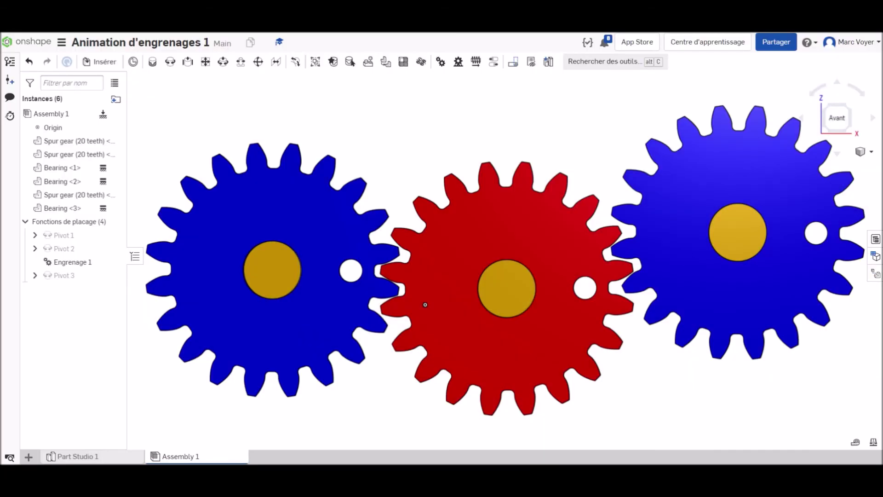
- Add a gear relation between Pivot 2 and Pivot 3 with a ratio of 1
left_click(440, 62)
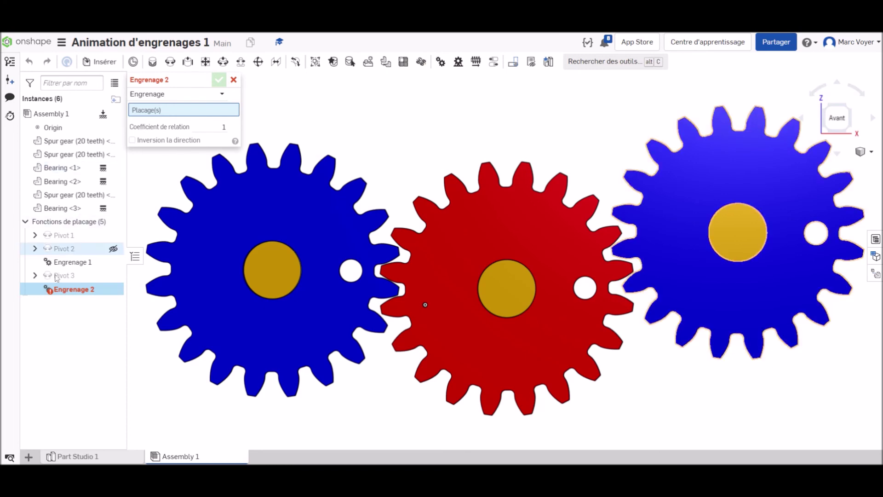
left_click(76, 249)
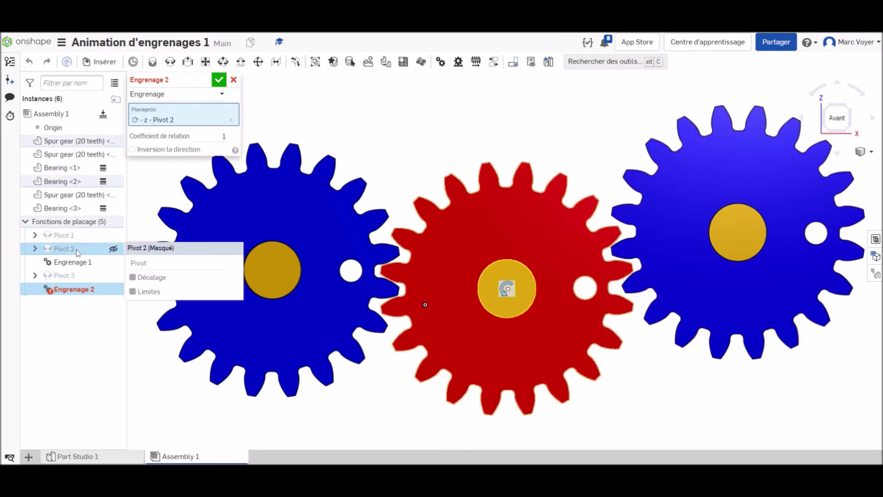
left_click(77, 276)
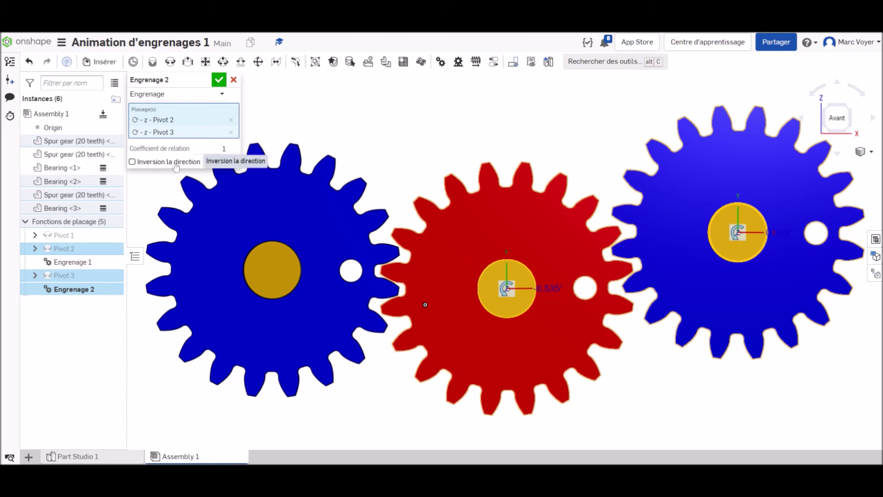
left_click(220, 81)
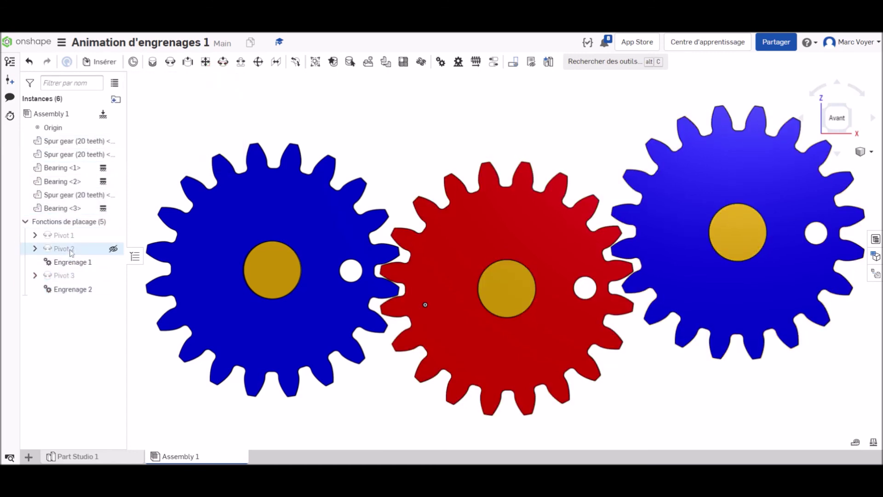
- Animate Pivot 1 from 0 to 360 deg in 300 steps with Loop playback, play the three-gear train and close the animation
right_click(73, 236)
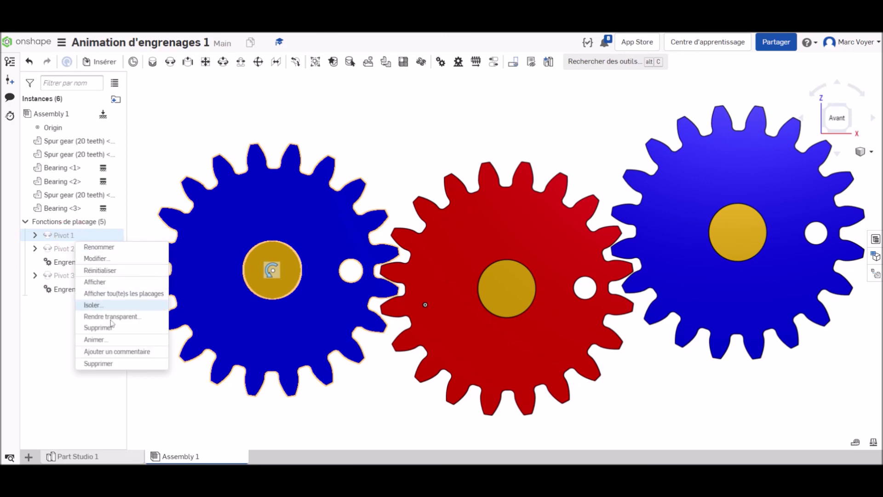
left_click(95, 340)
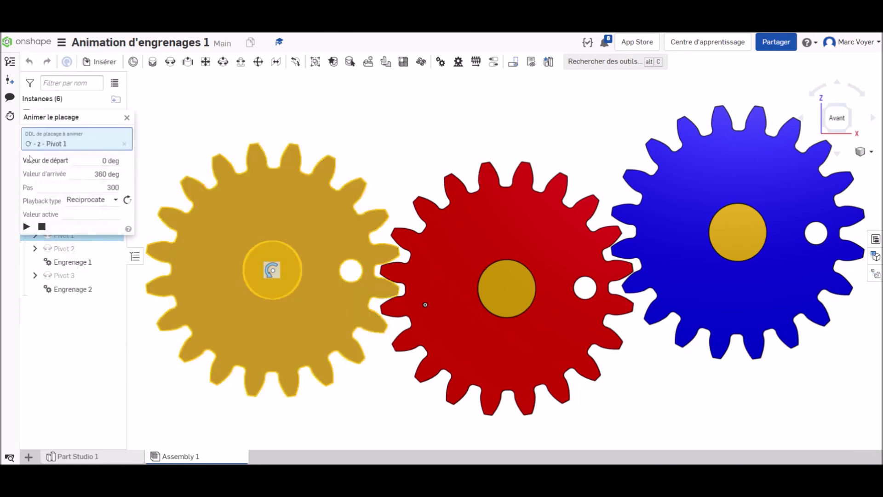
left_click(84, 201)
left_click(73, 241)
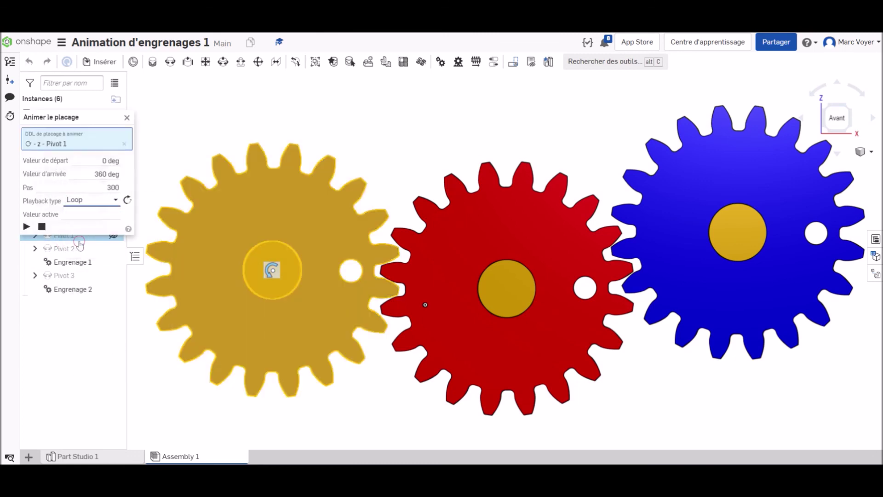
left_click(27, 227)
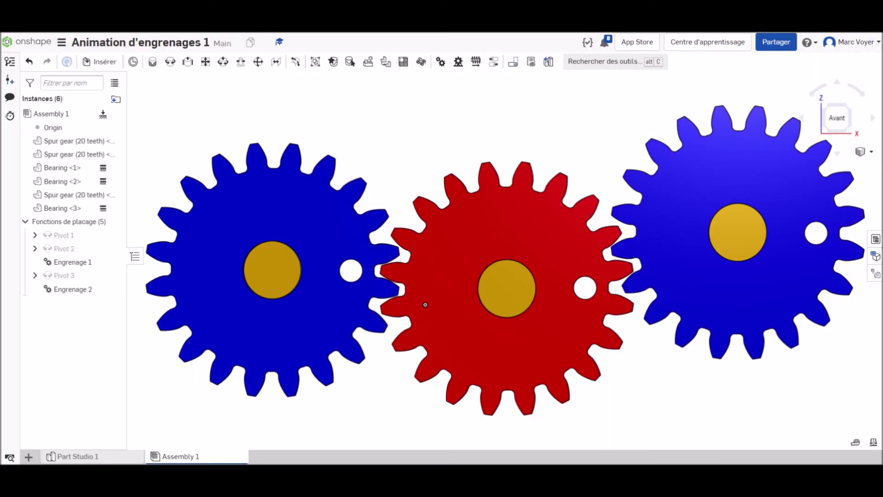
scroll(602, 132, "down", 5)
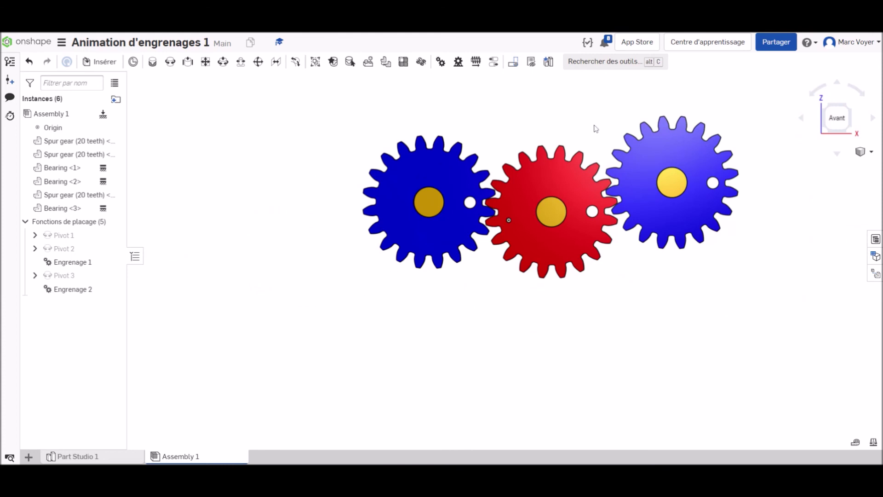